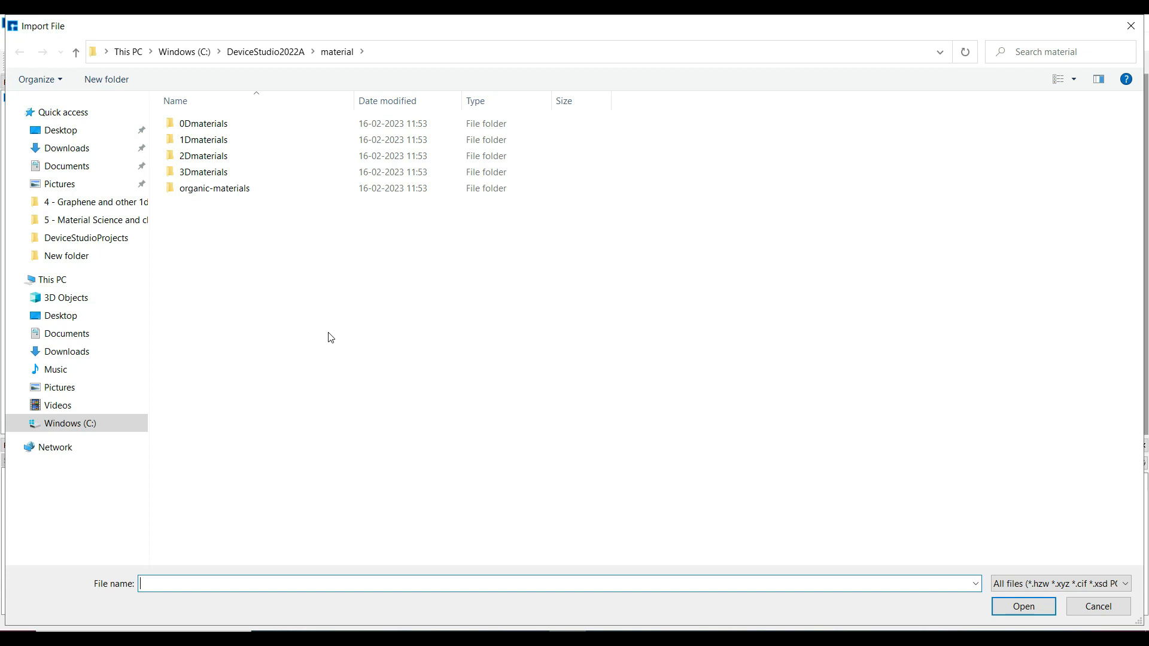
- Import the Si structure file from the Semiconductor folder under 3Dmaterials
double_click(219, 174)
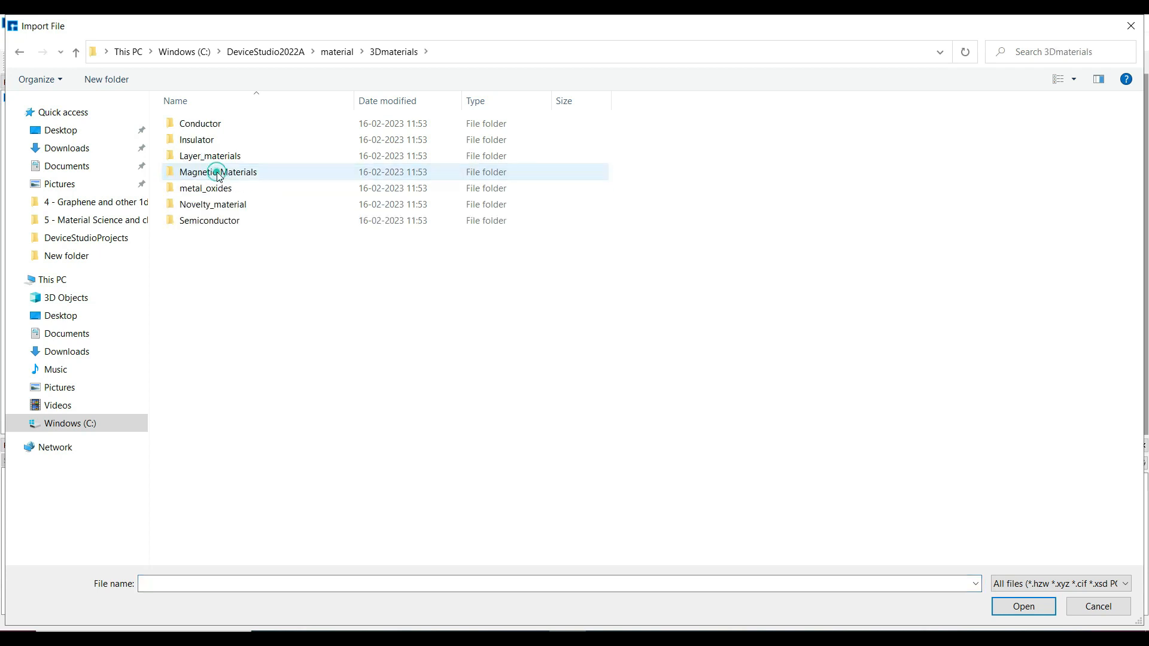
double_click(228, 221)
click(195, 517)
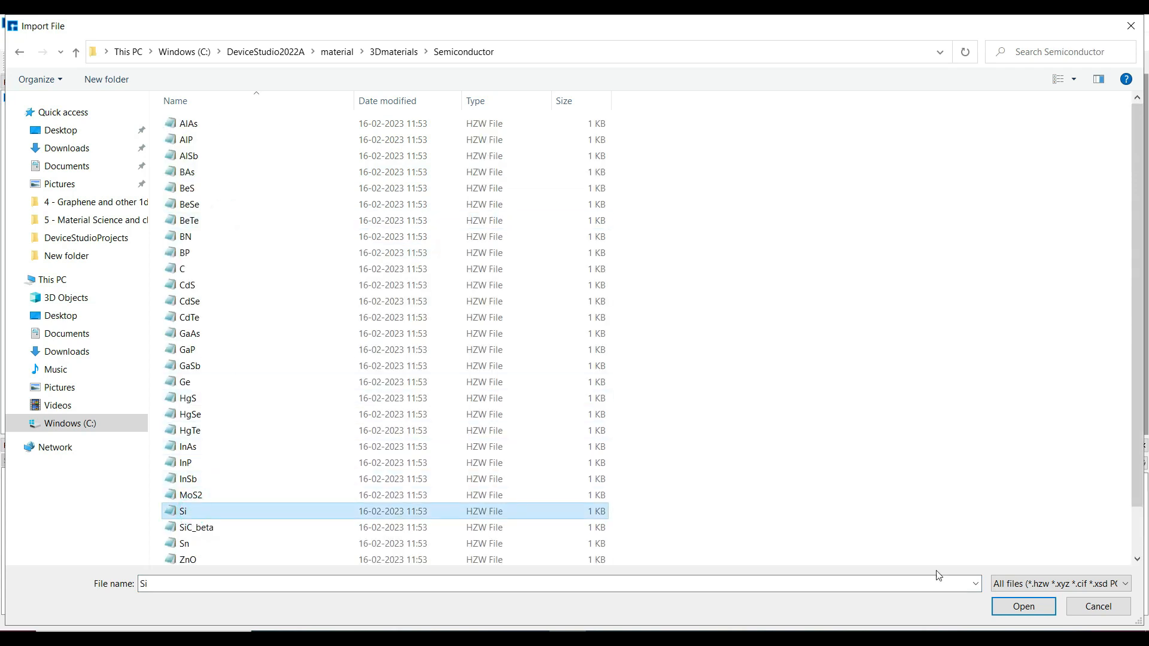
click(1013, 607)
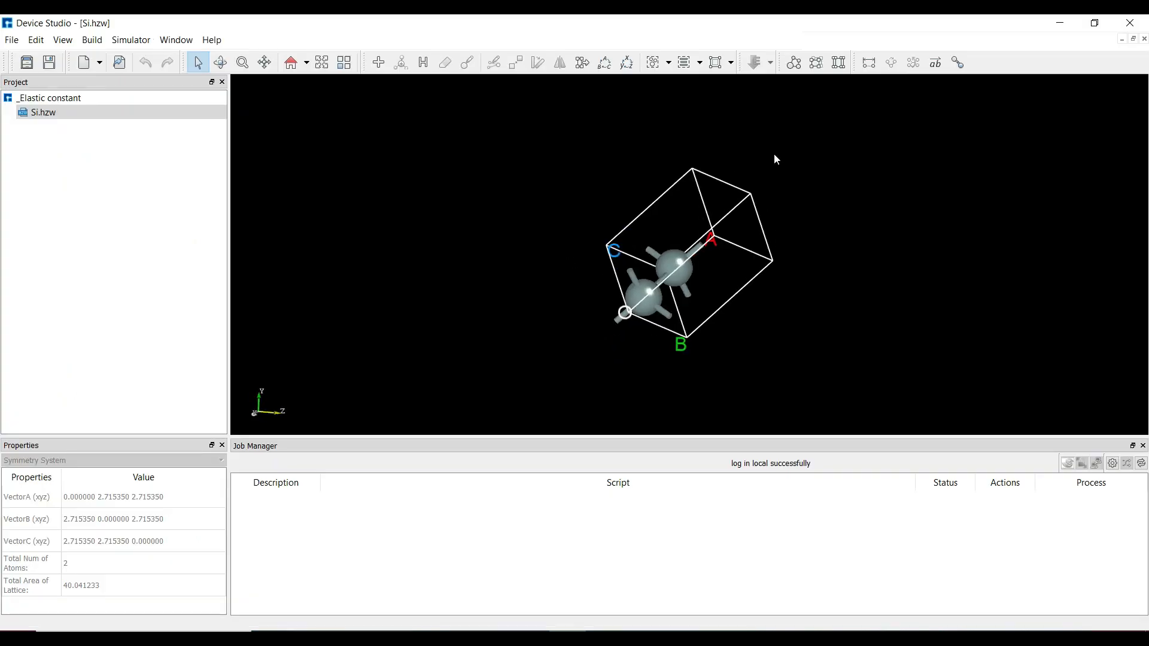
- Set up a Nanodcal SCF calculation for the silicon crystal and keep LDA_PZ81 as the exchange correlation
drag(774, 154, 516, 219)
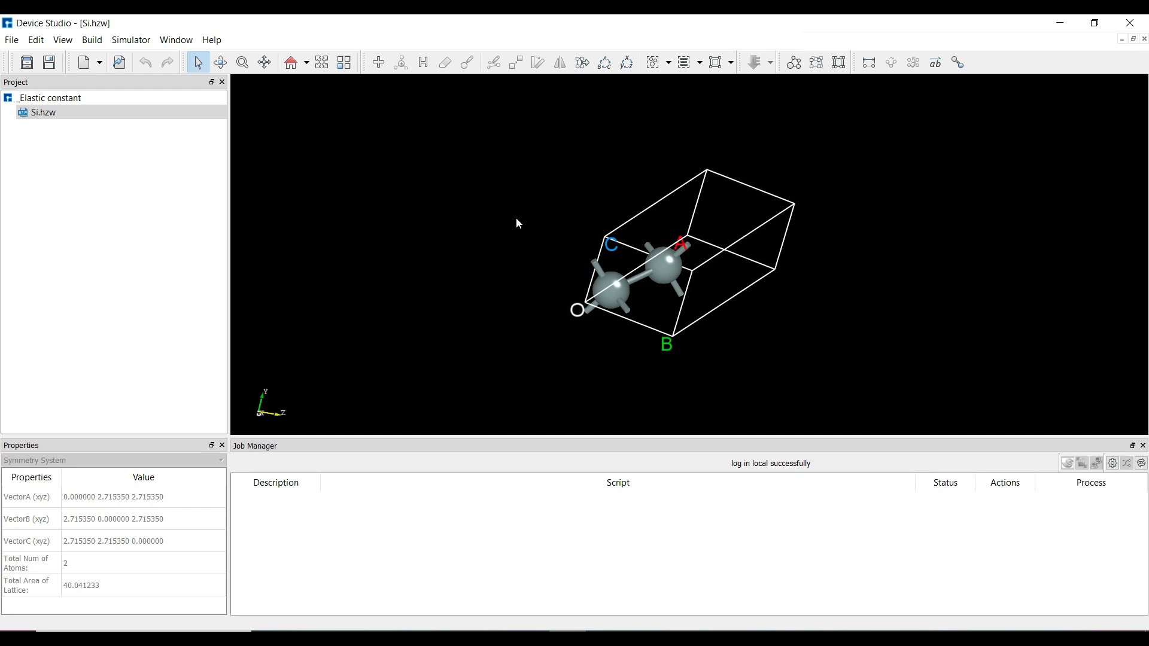
click(131, 40)
mouse_move(147, 56)
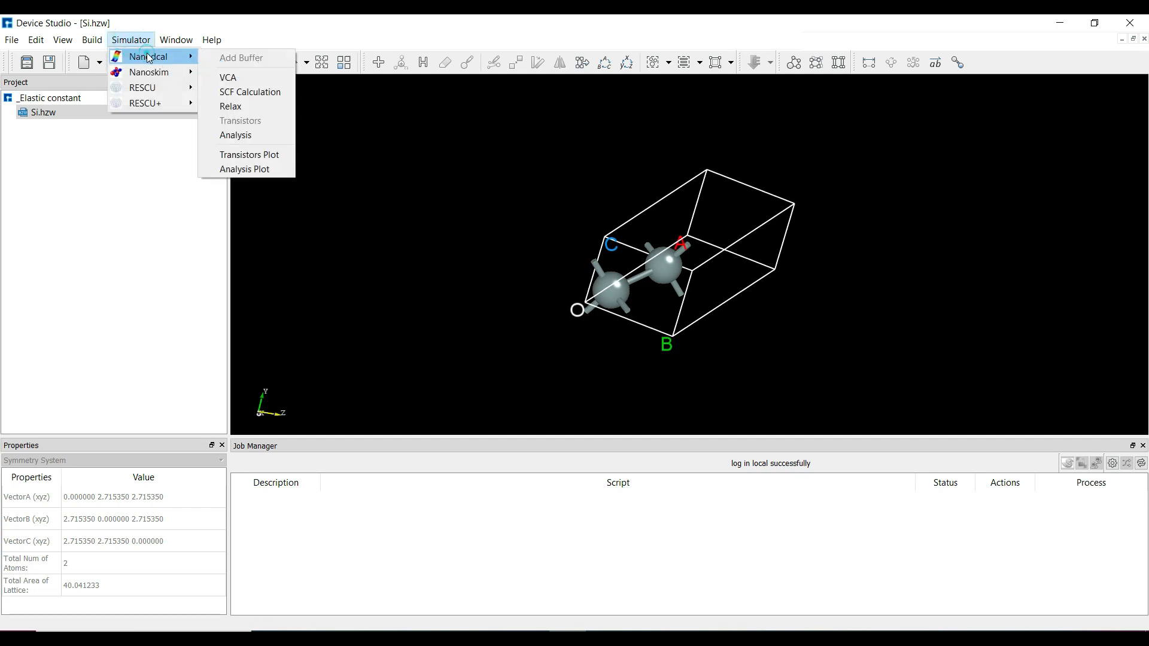
click(220, 97)
click(381, 162)
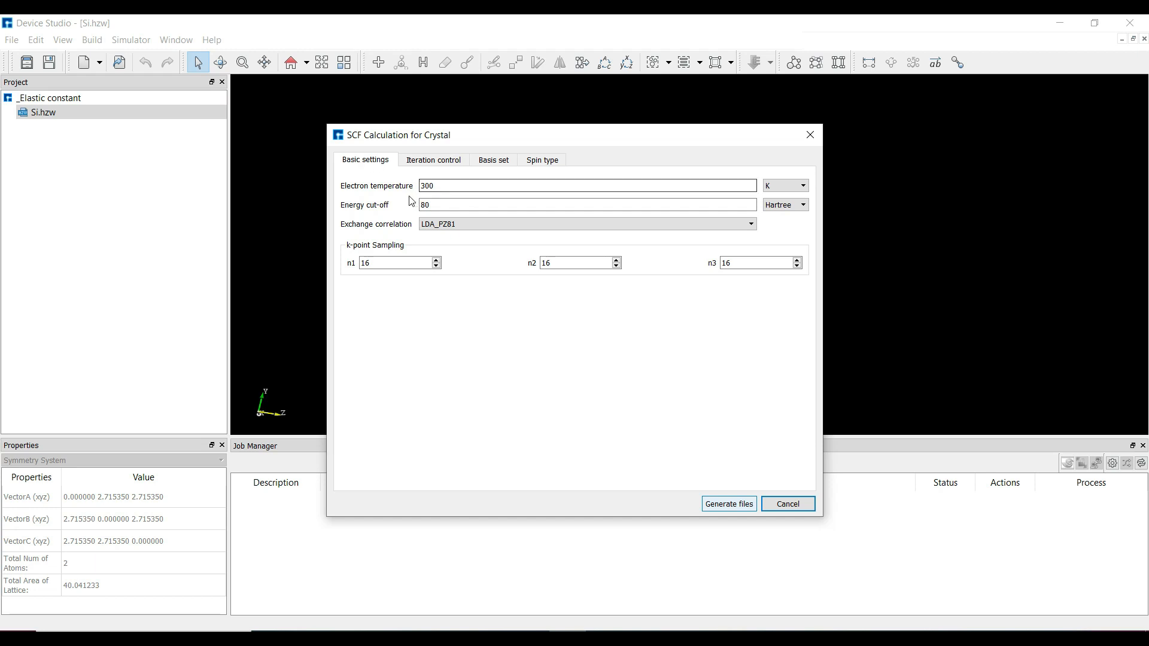
click(442, 227)
click(438, 223)
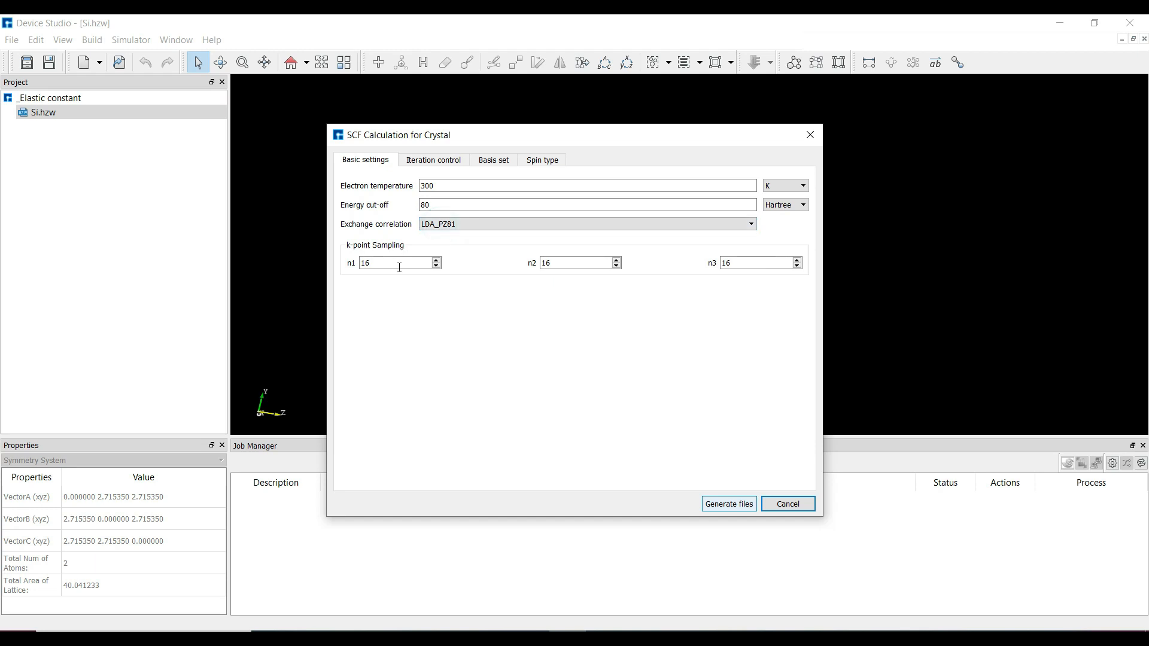
- Examine the SCF calculation's iteration control, basis set and spin type options
click(437, 167)
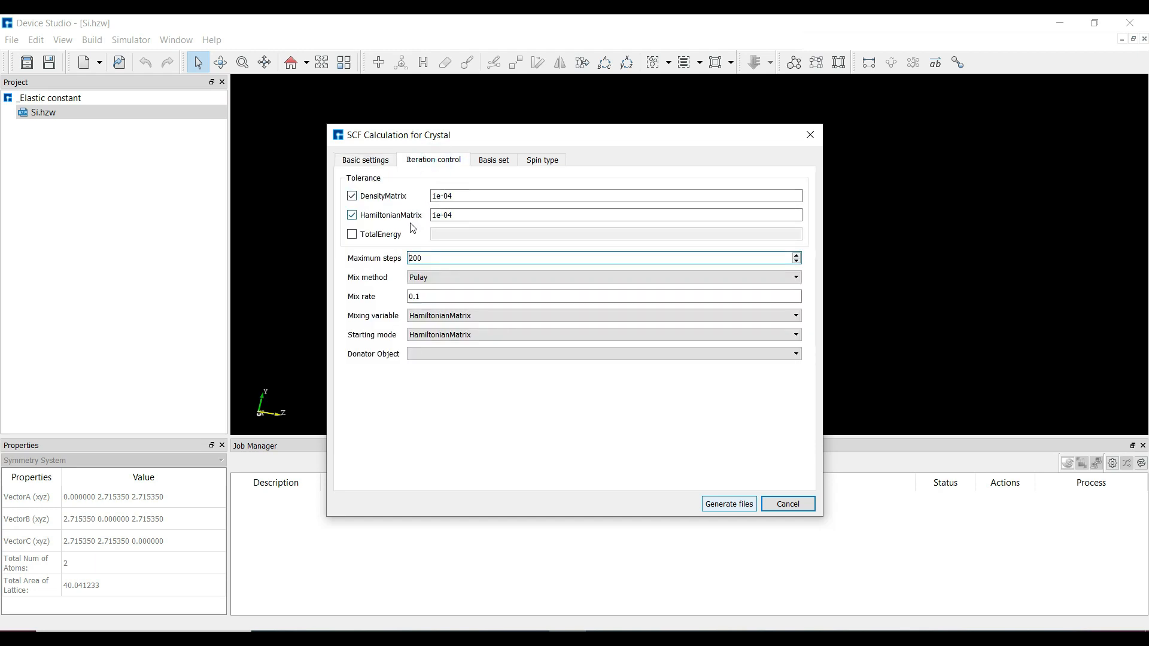
click(489, 166)
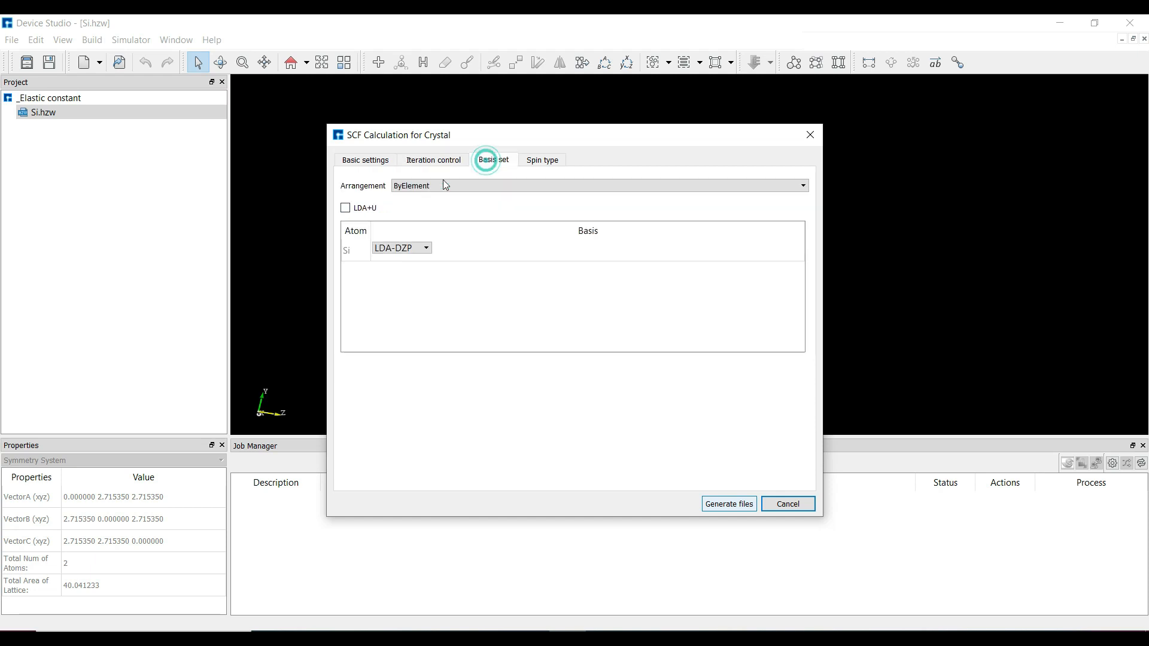
click(424, 187)
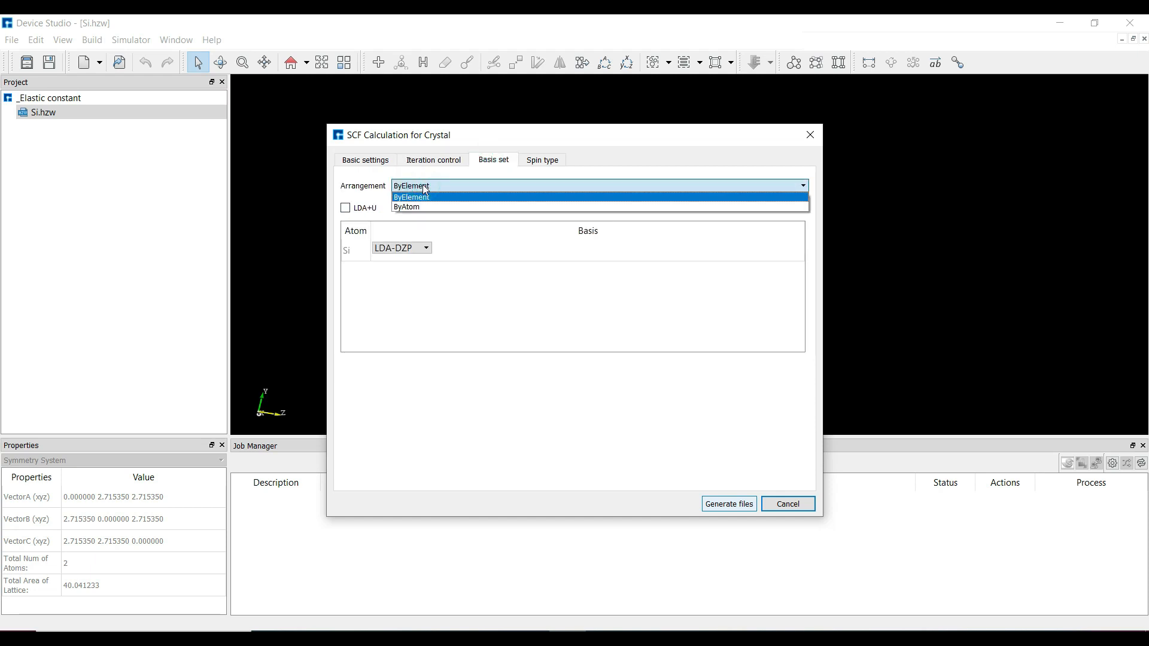
click(422, 185)
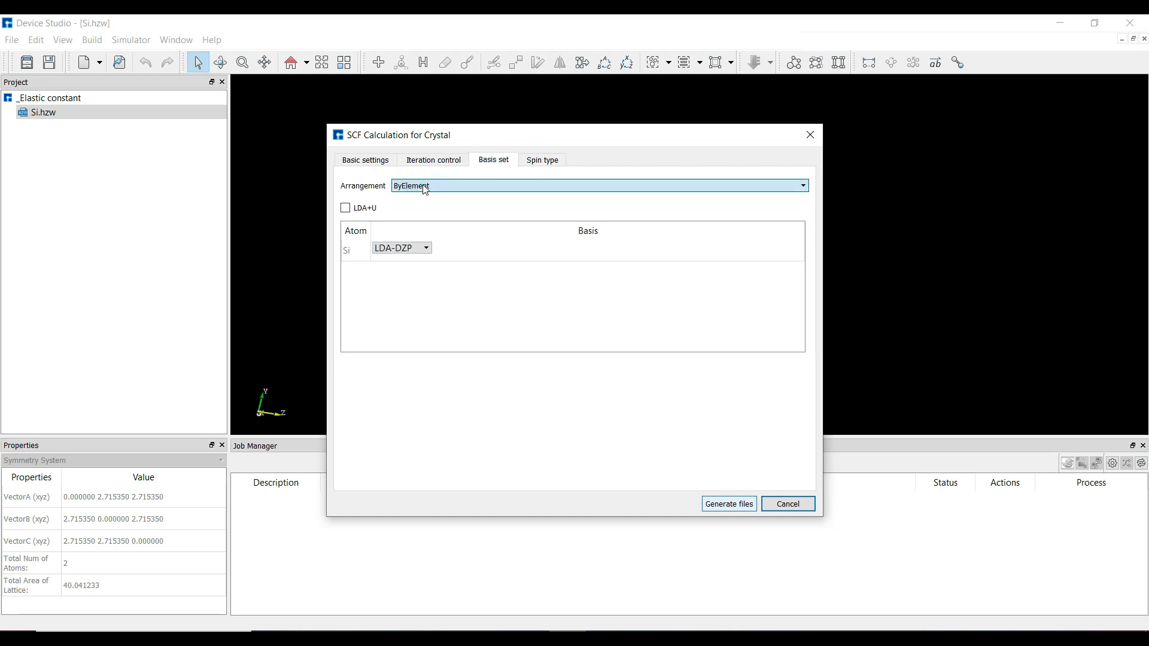
click(347, 209)
click(347, 209)
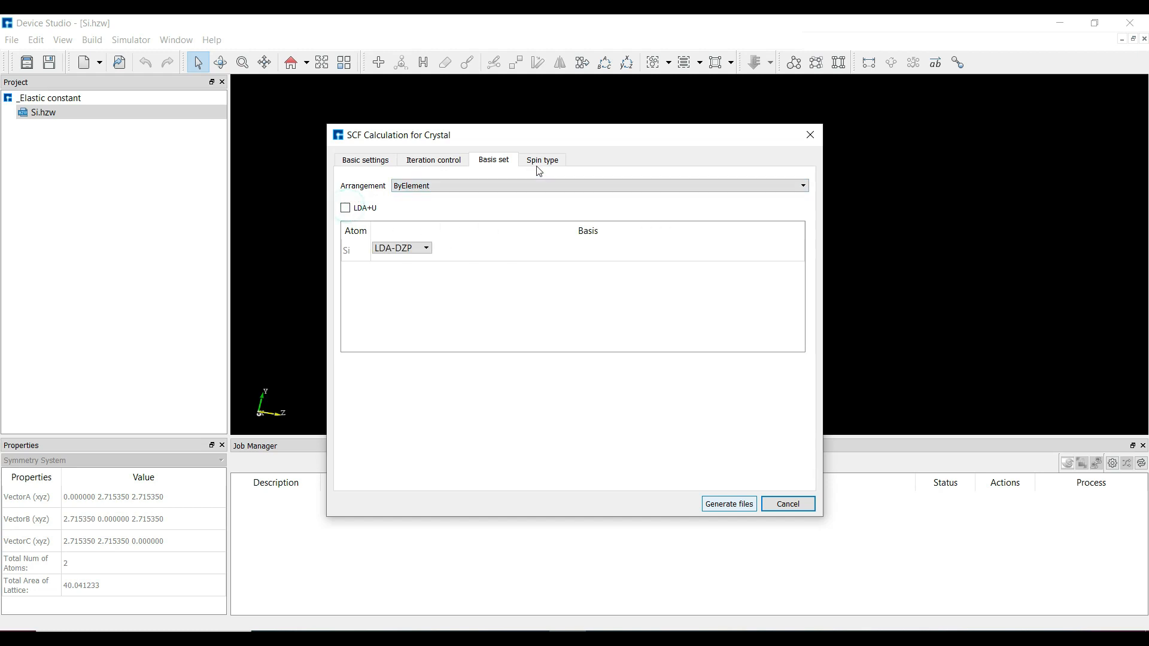
click(544, 160)
click(476, 192)
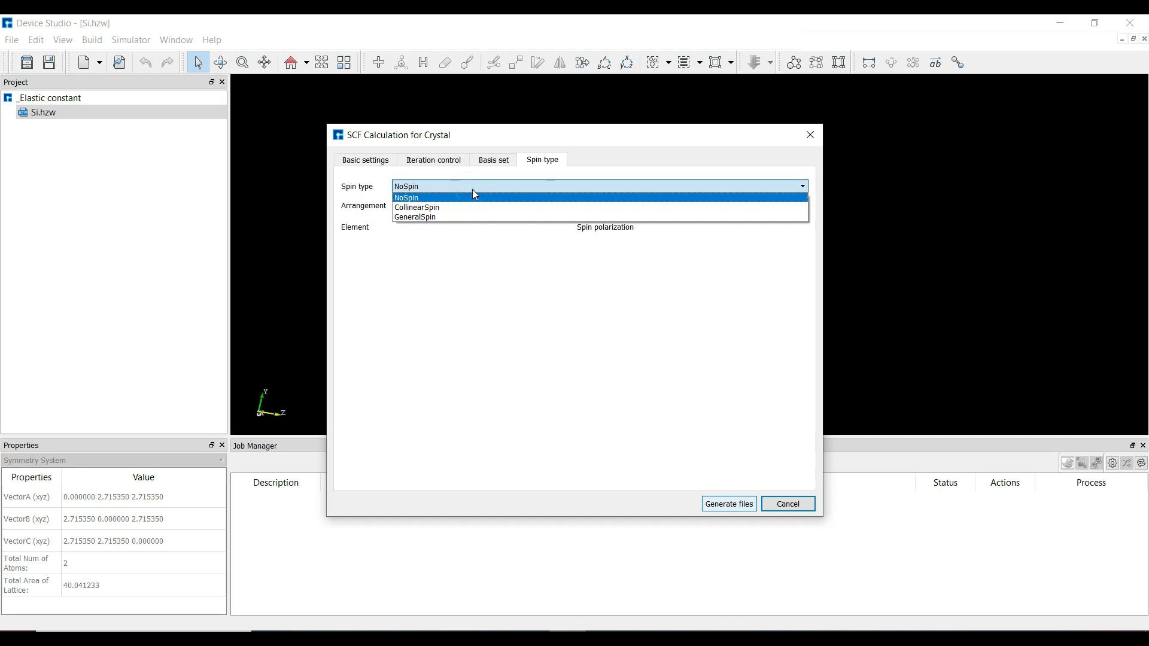
click(473, 191)
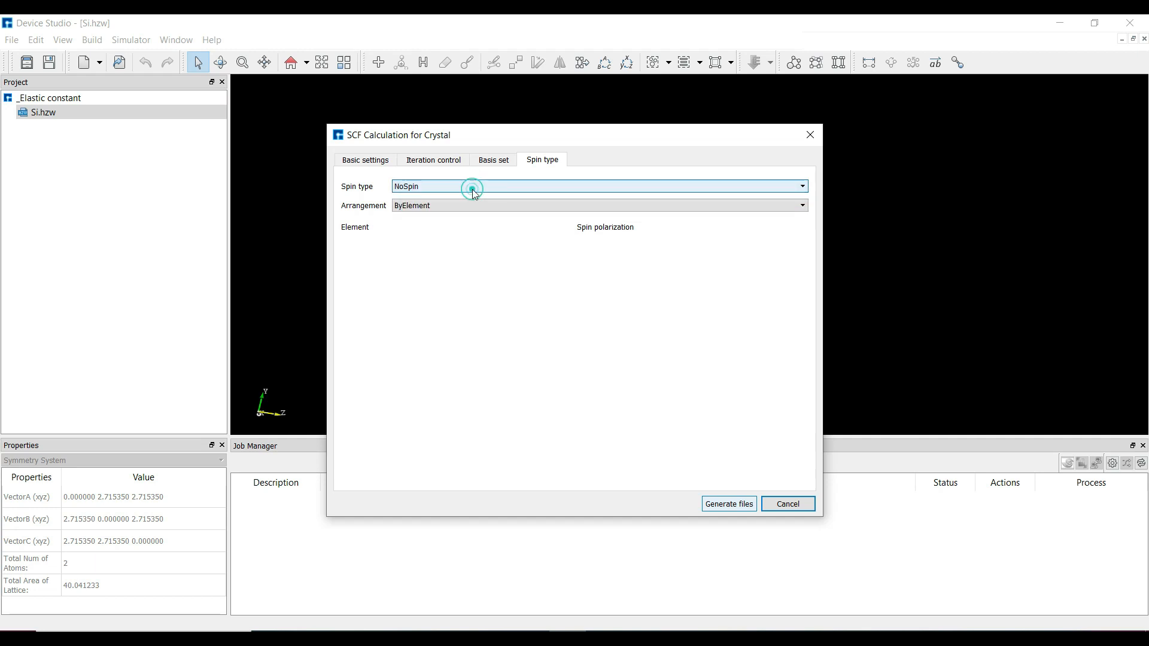
click(438, 312)
- Generate the SCF input files with the default settings and expand the Nanodcal-Crystal folder in the project
click(362, 162)
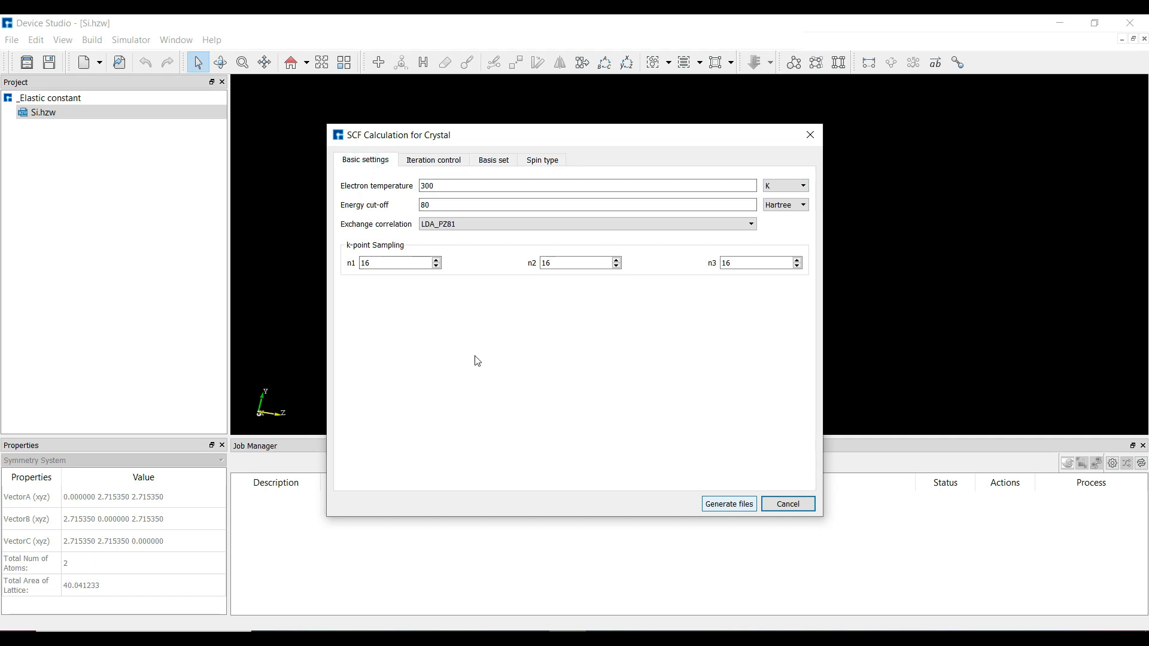
click(722, 506)
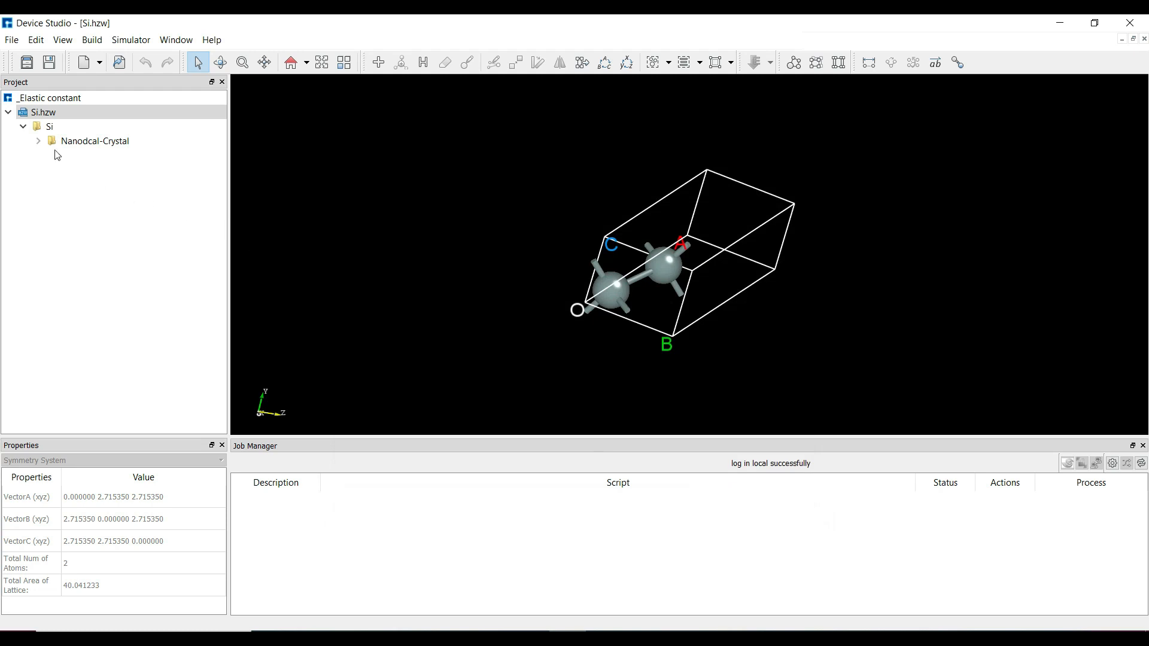
click(37, 142)
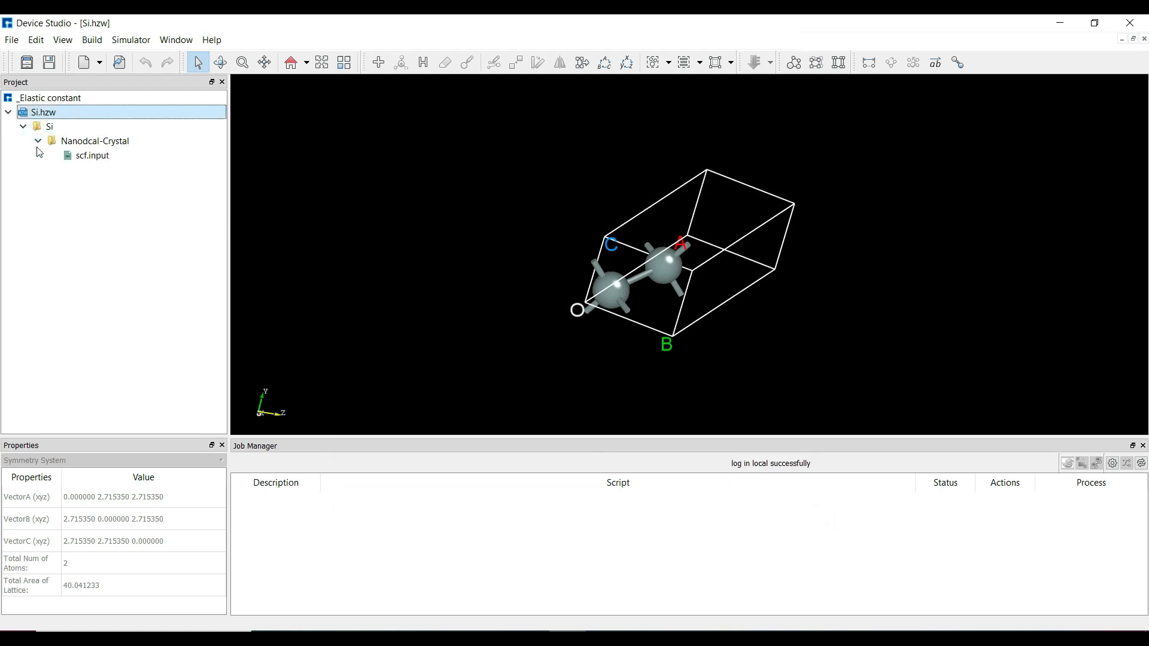
- Review the contents of the scf.input file, then close it
click(92, 158)
right_click(90, 156)
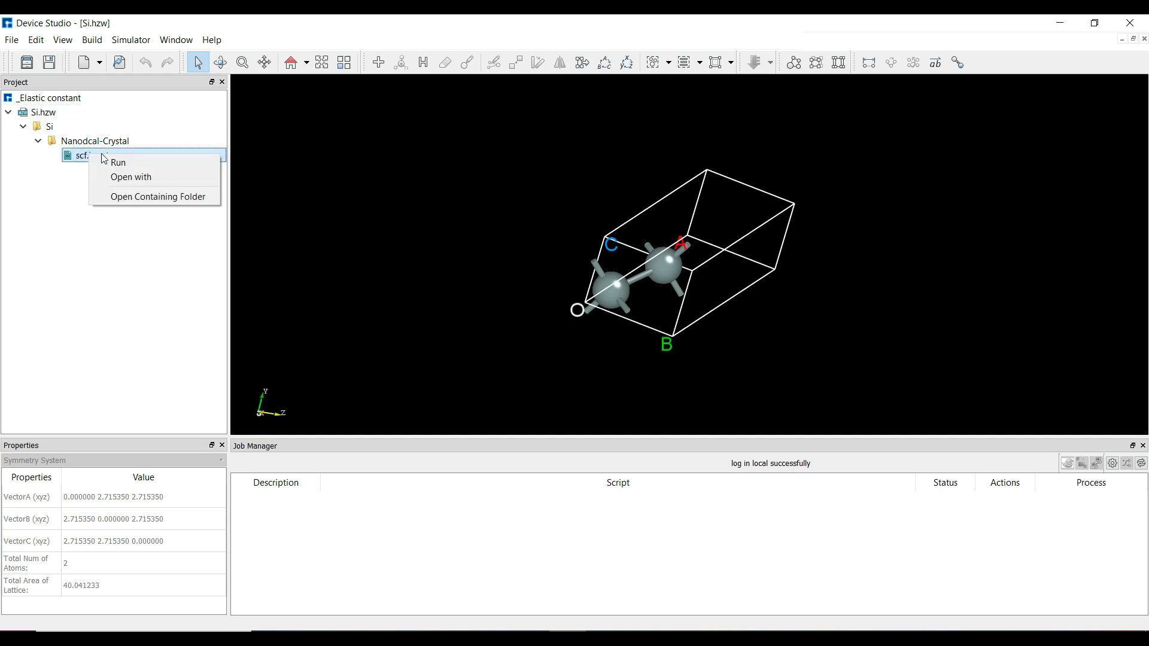
click(123, 178)
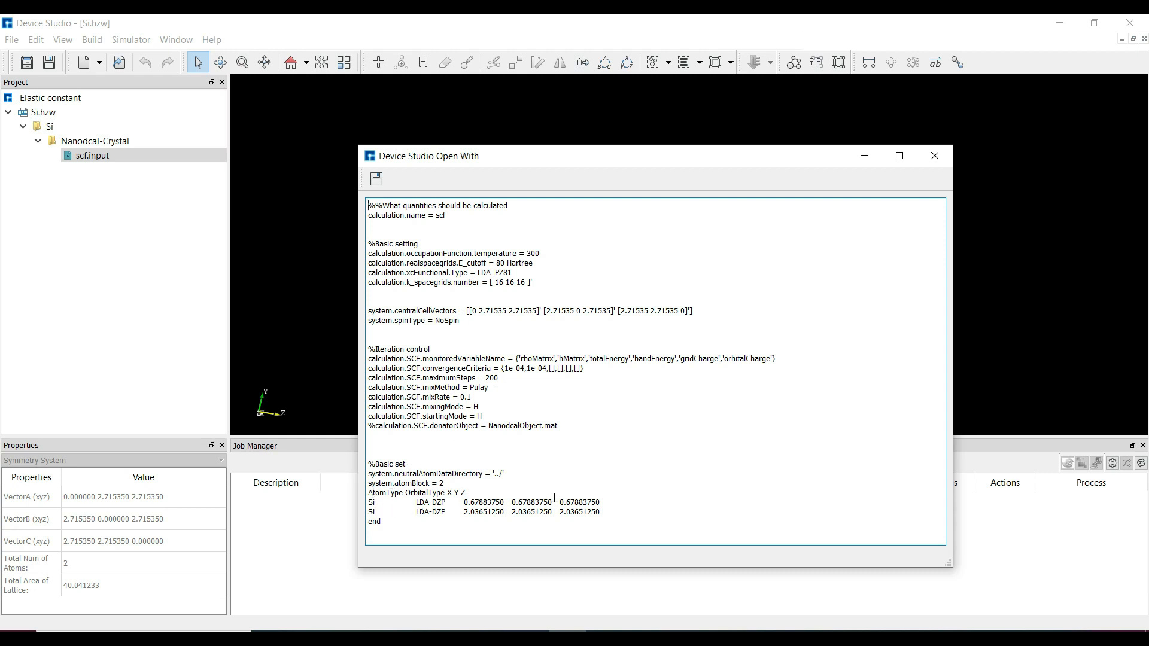
click(934, 156)
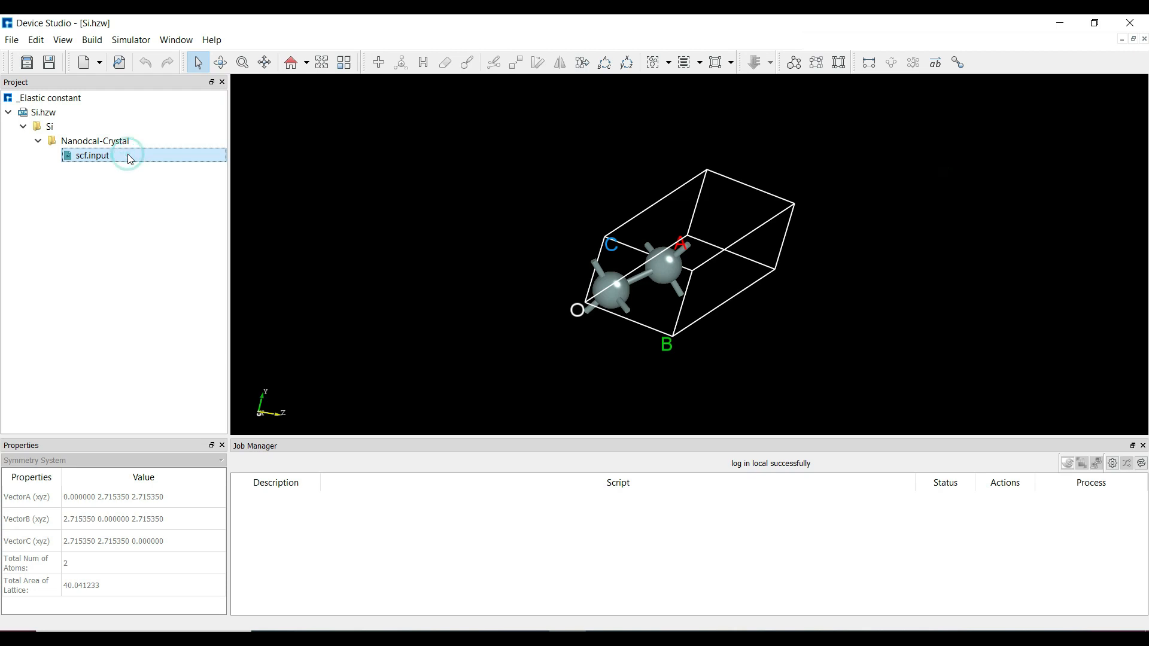
- Run the scf.input calculation on the local MyComputer gateway
right_click(128, 155)
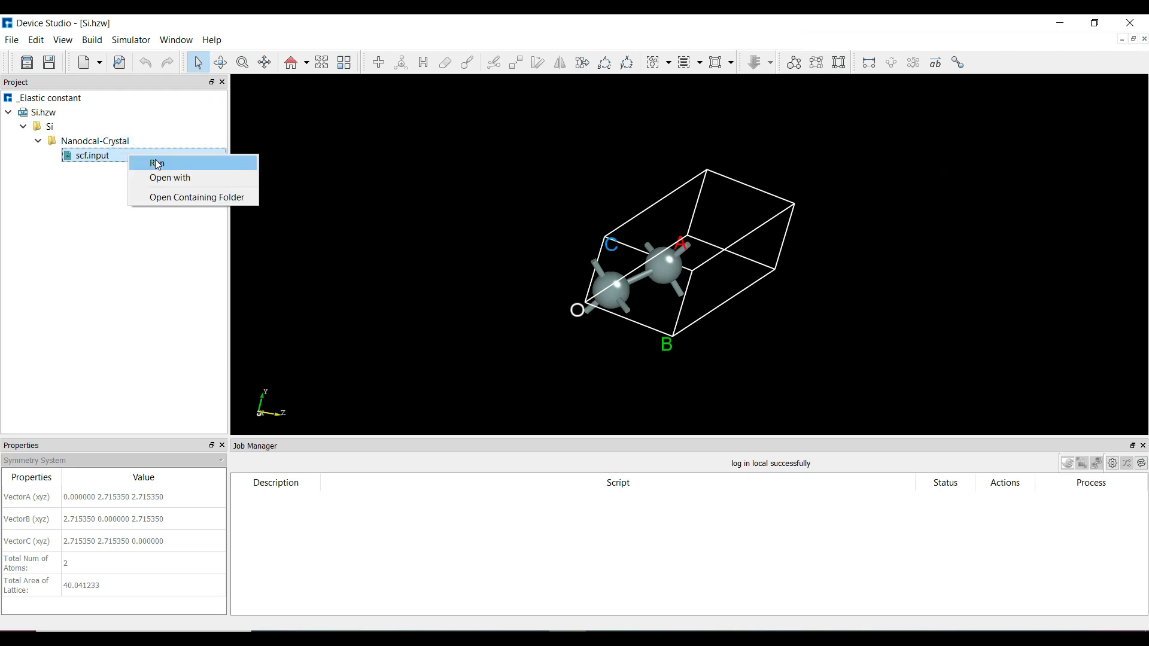
click(156, 163)
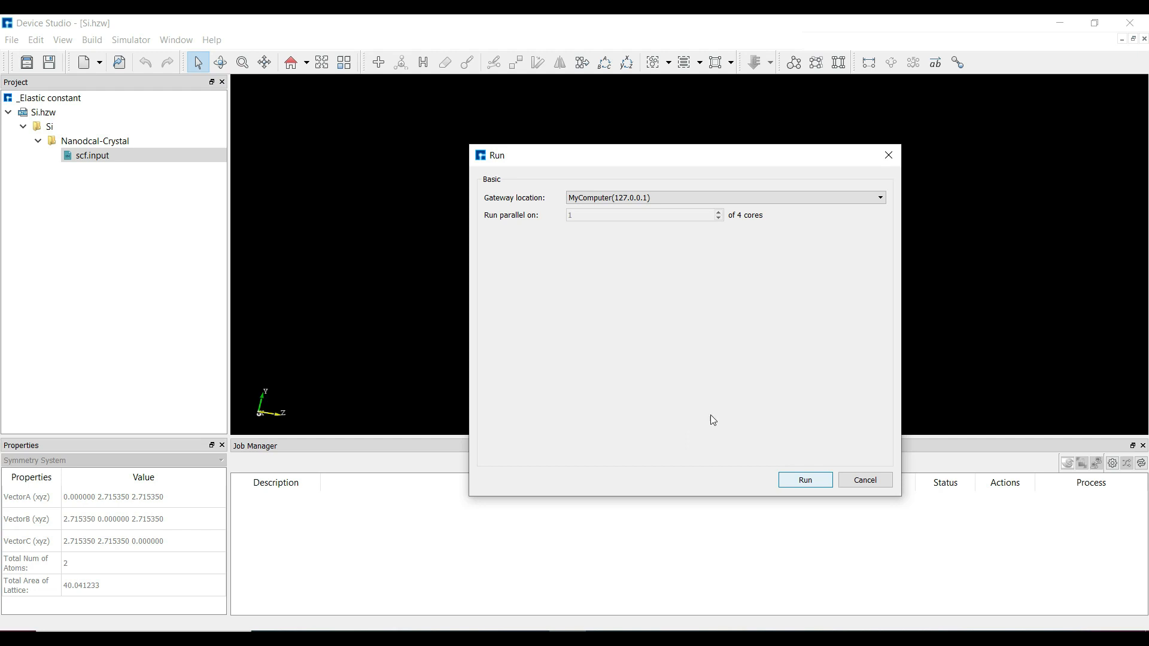
click(806, 480)
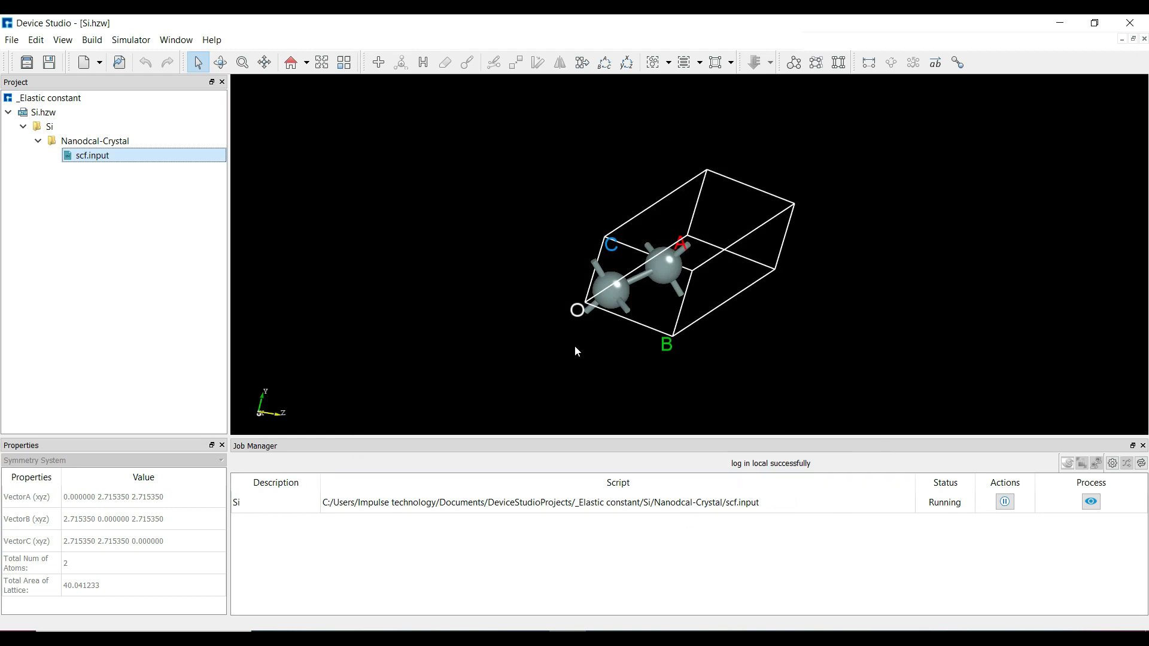
- Create a Nanodcal Modulus analysis with VdwInteraction enabled and generate its input file
click(145, 41)
click(153, 57)
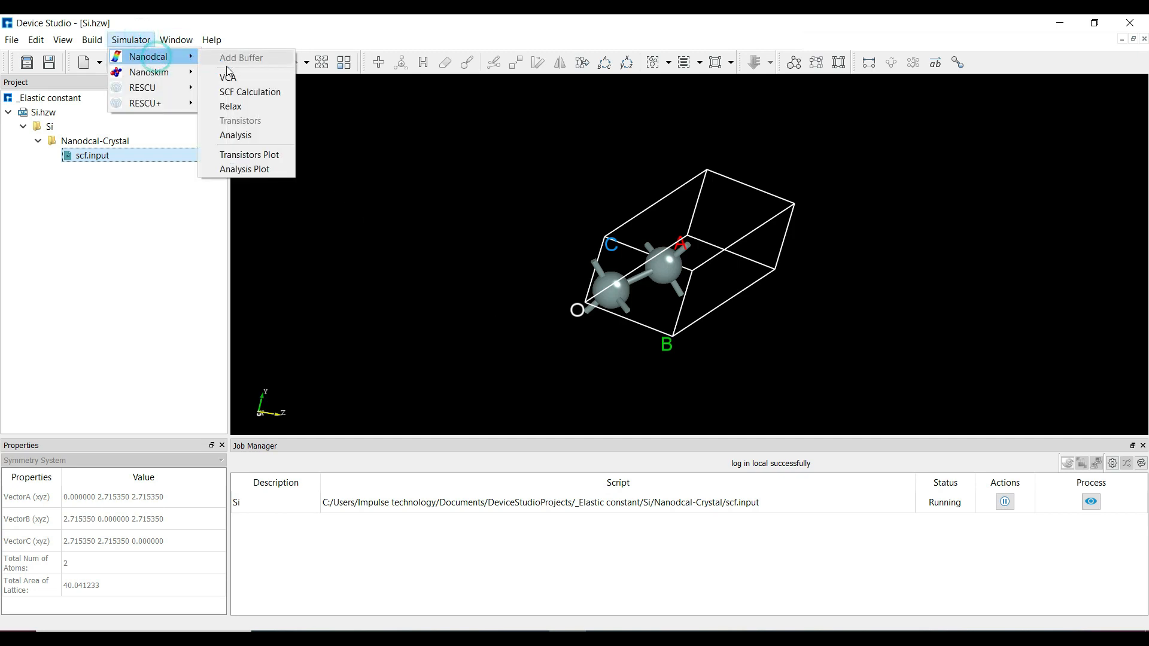
click(233, 135)
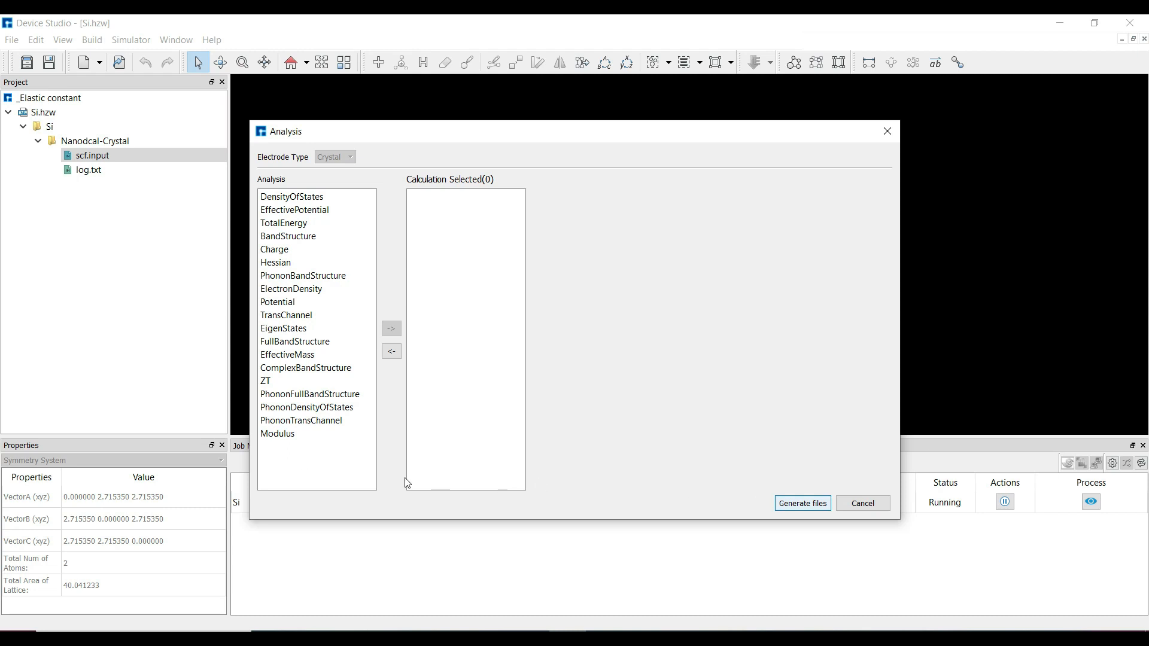
click(288, 441)
double_click(286, 439)
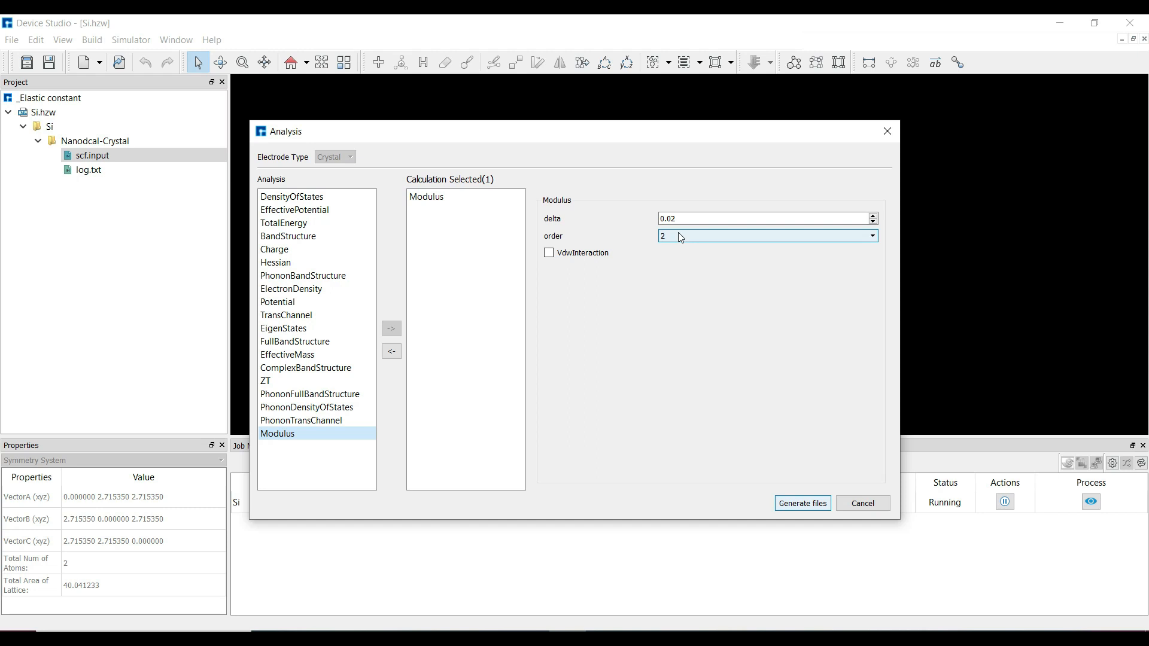
click(549, 253)
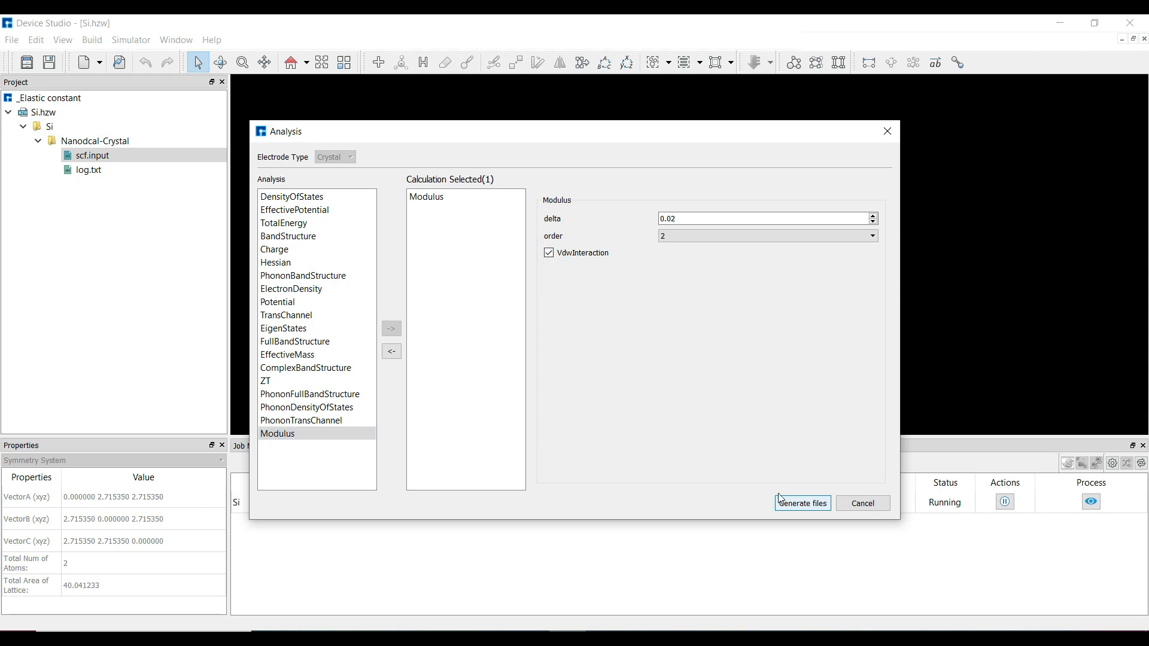
click(790, 502)
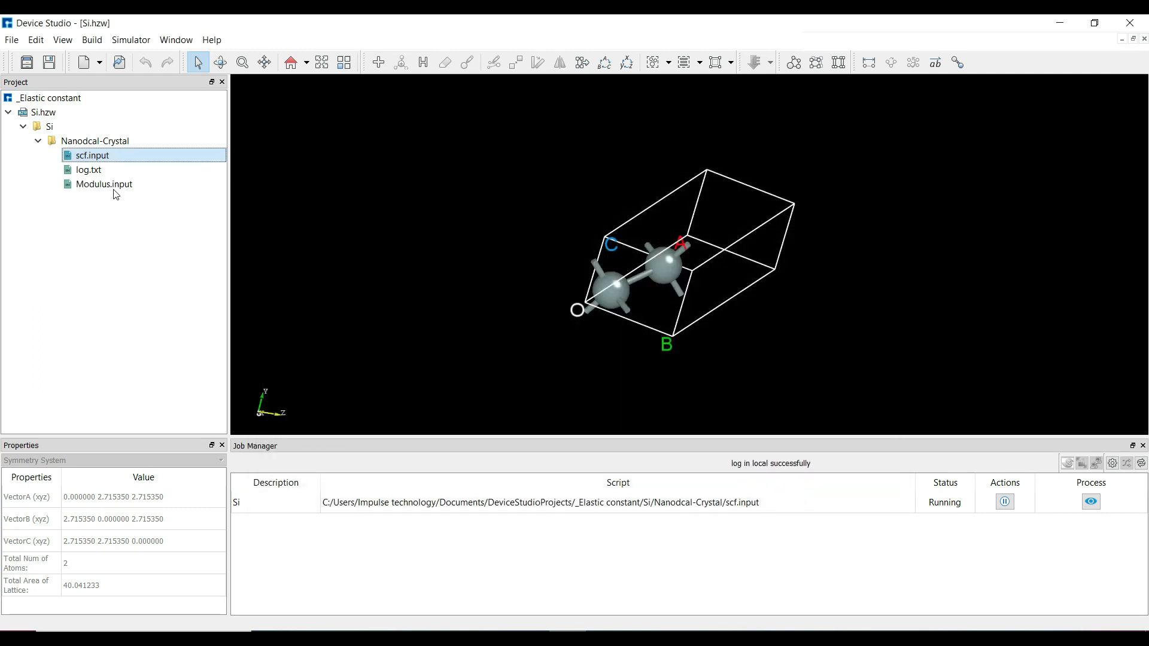
- Run the Modulus.input calculation for the silicon crystal
click(106, 185)
right_click(107, 186)
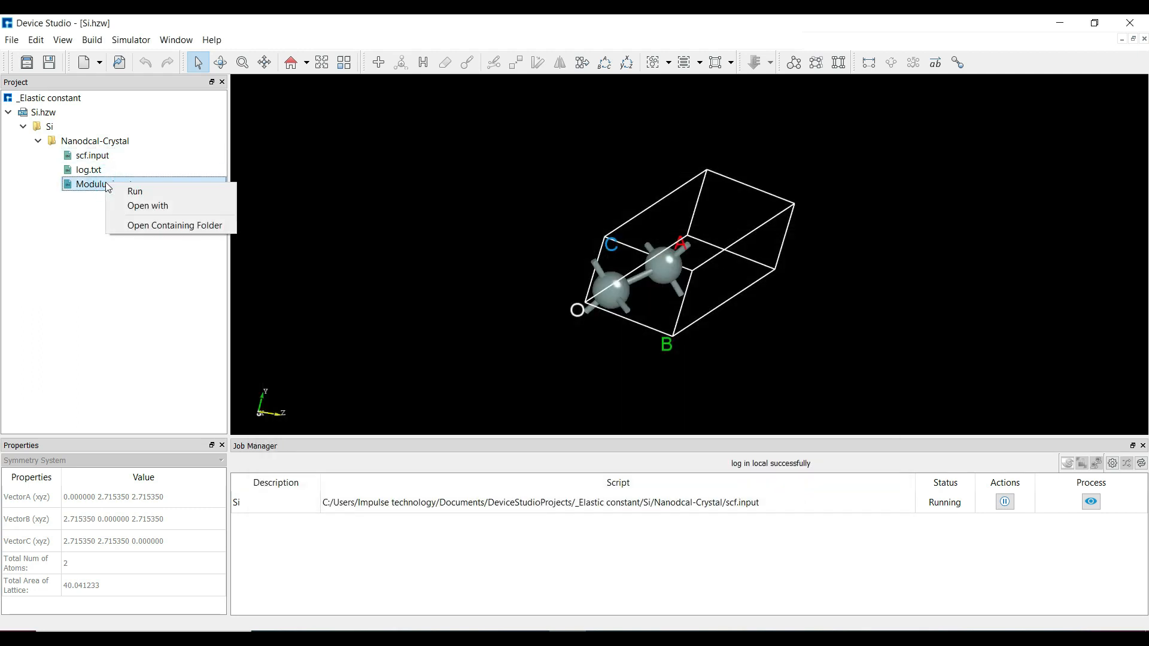
click(131, 191)
click(689, 490)
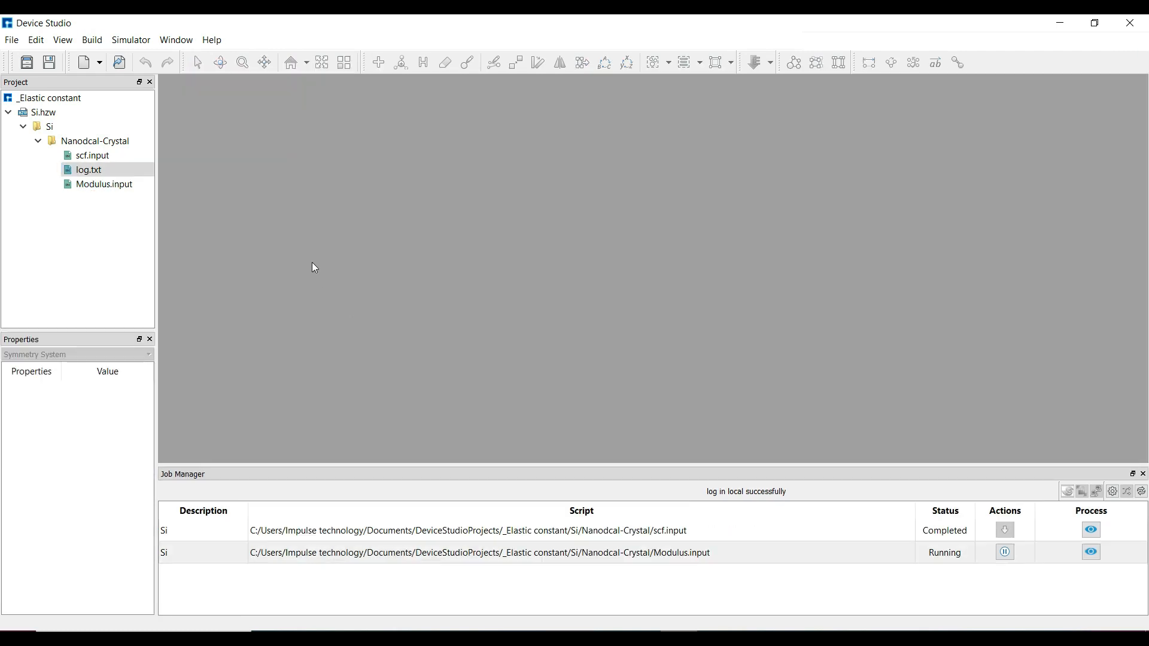
- Import the SiO2_quartz_beta structure from the local 3Dmaterials metal_oxides library
click(15, 42)
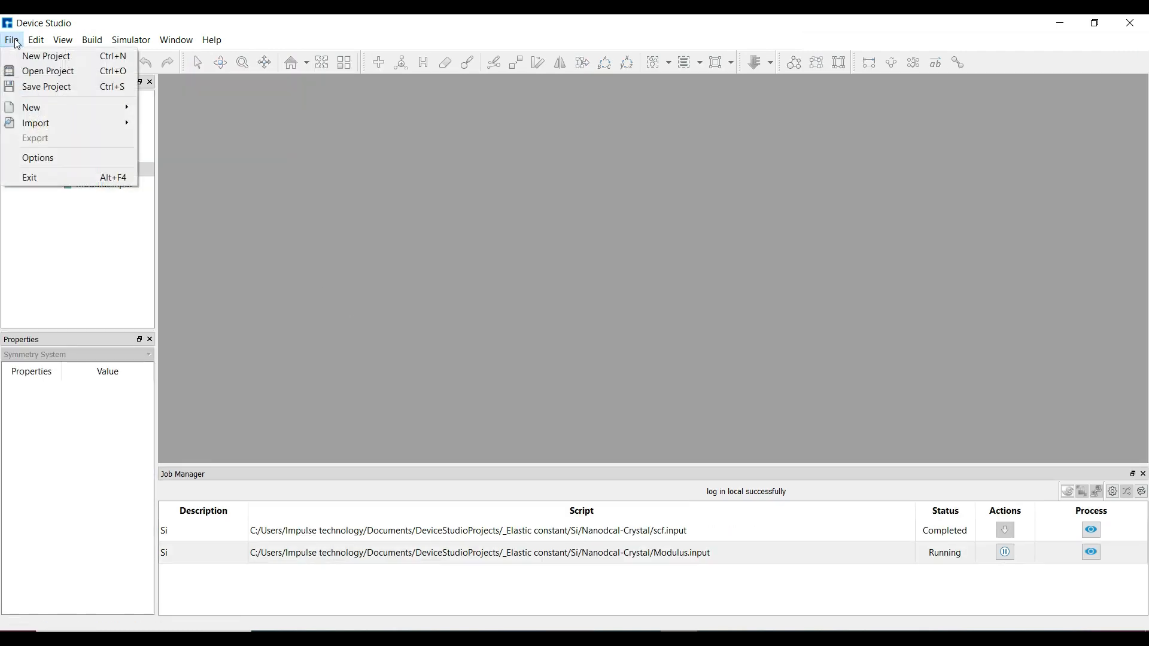
mouse_move(67, 123)
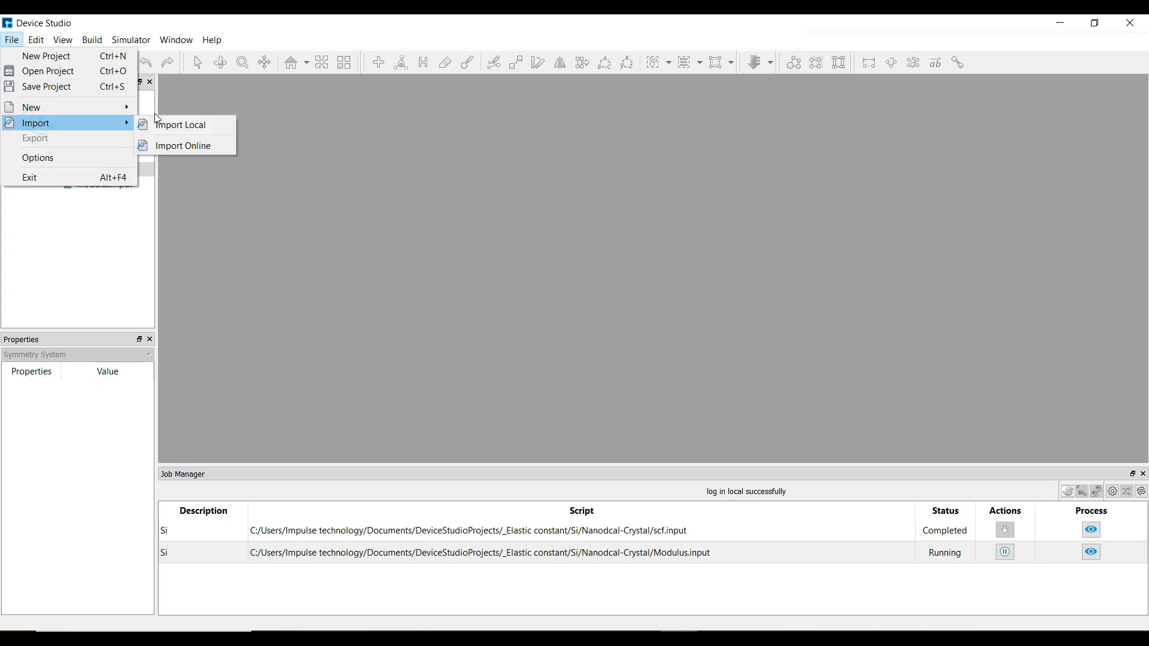
click(193, 122)
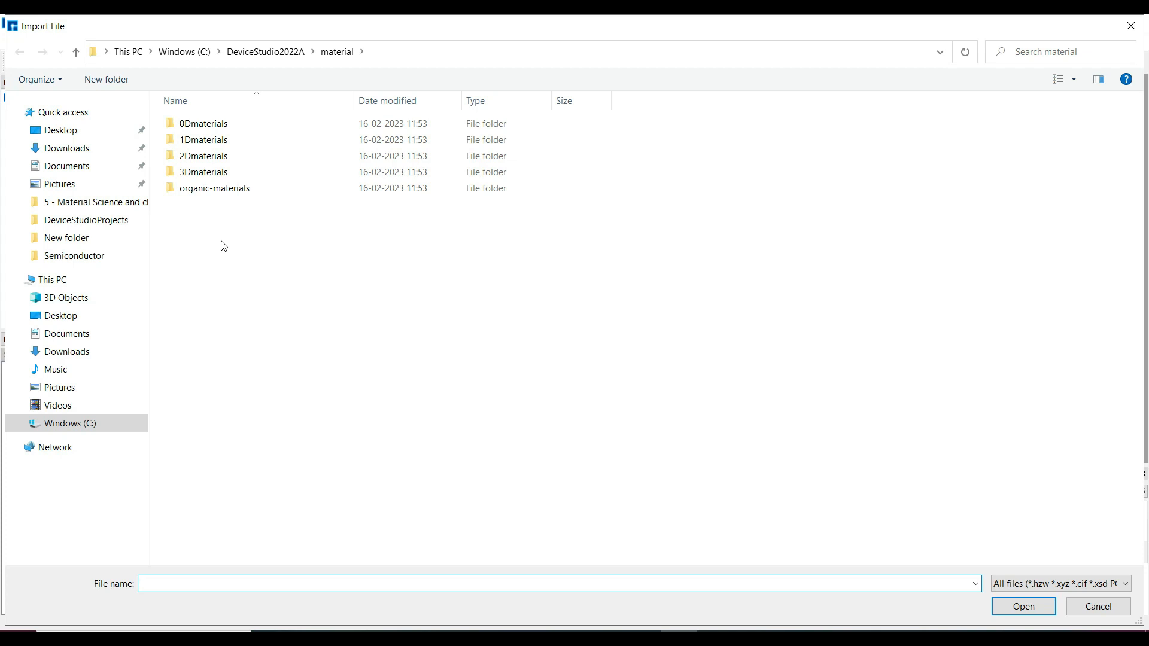
double_click(224, 173)
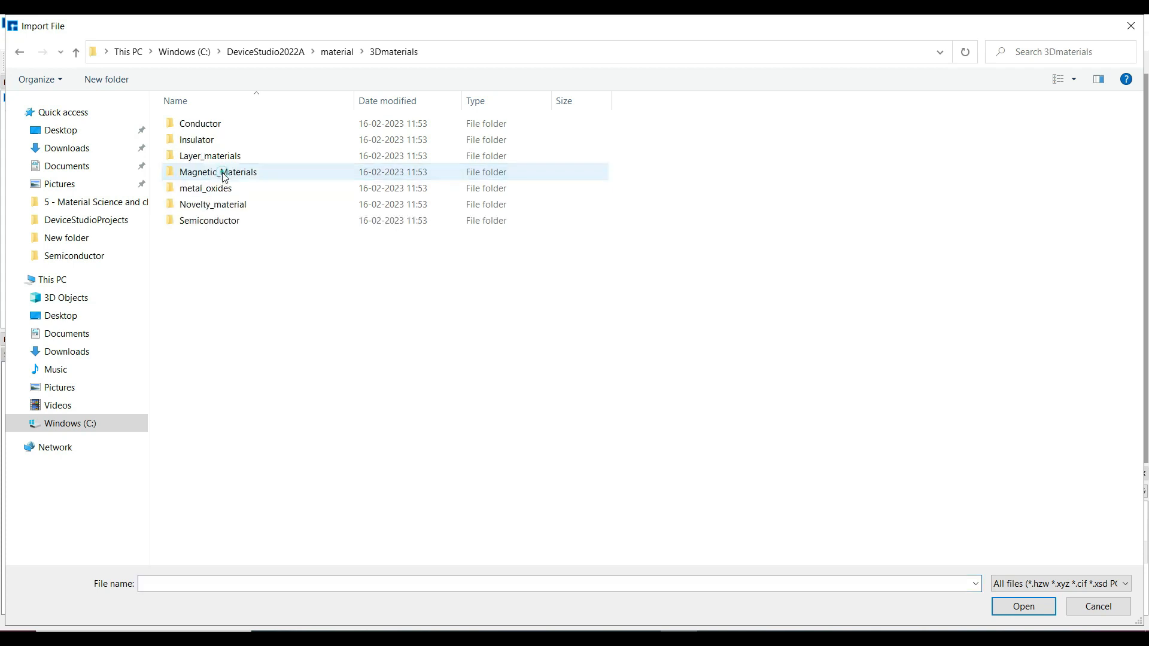
double_click(240, 194)
scroll(229, 377, down, 9)
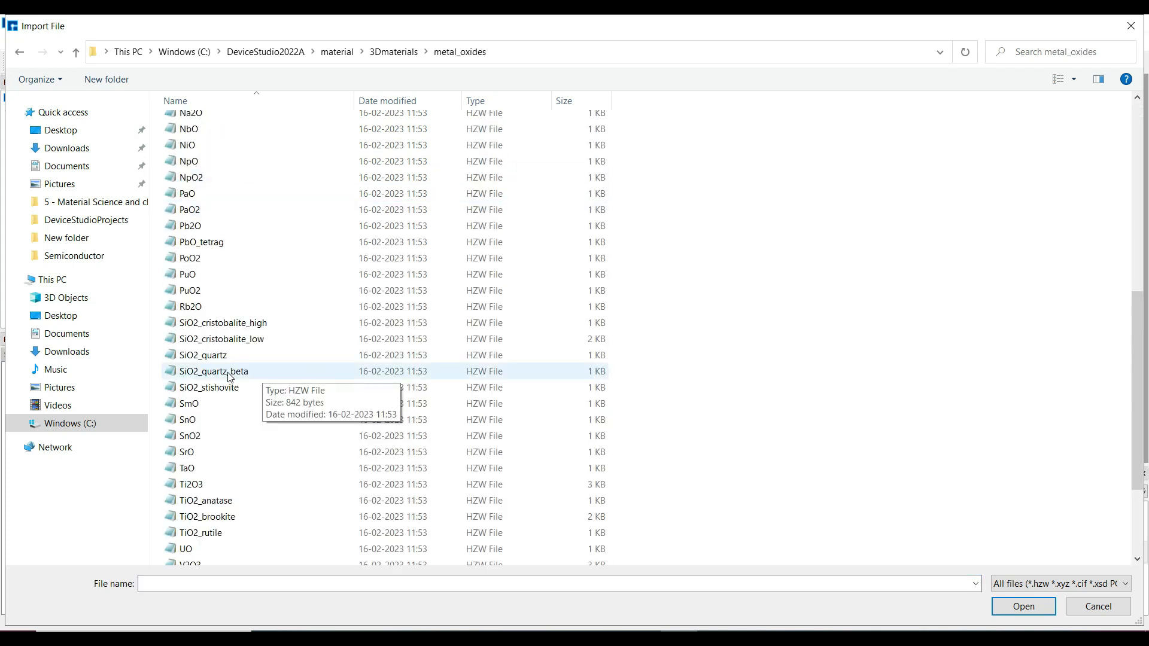
click(229, 377)
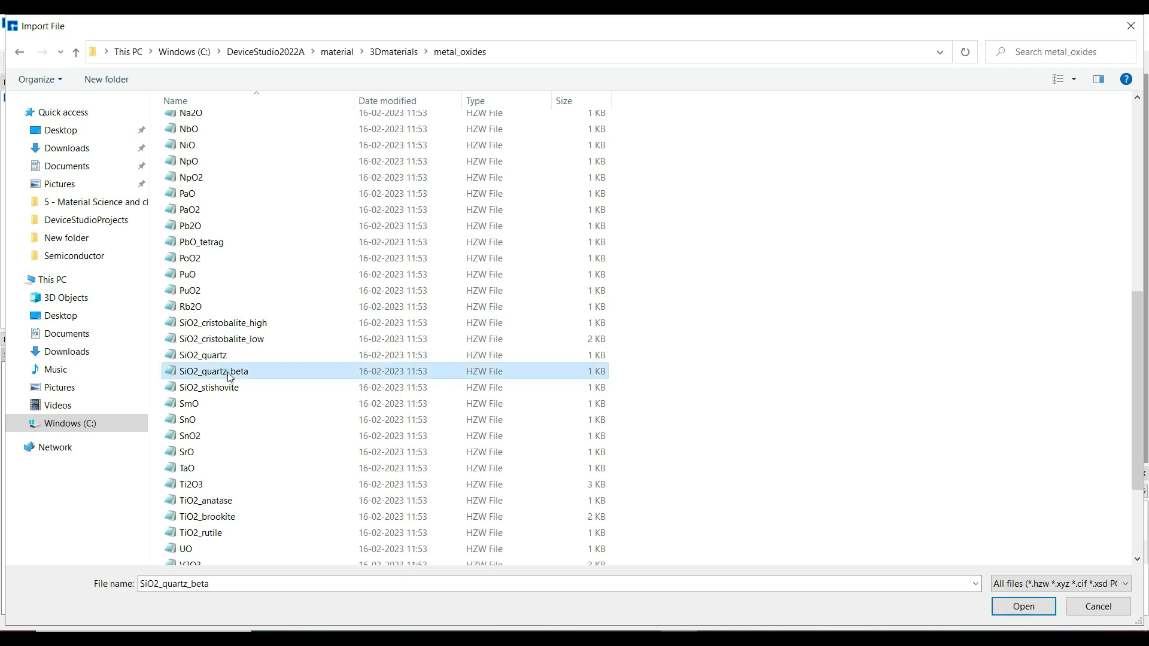
click(1023, 607)
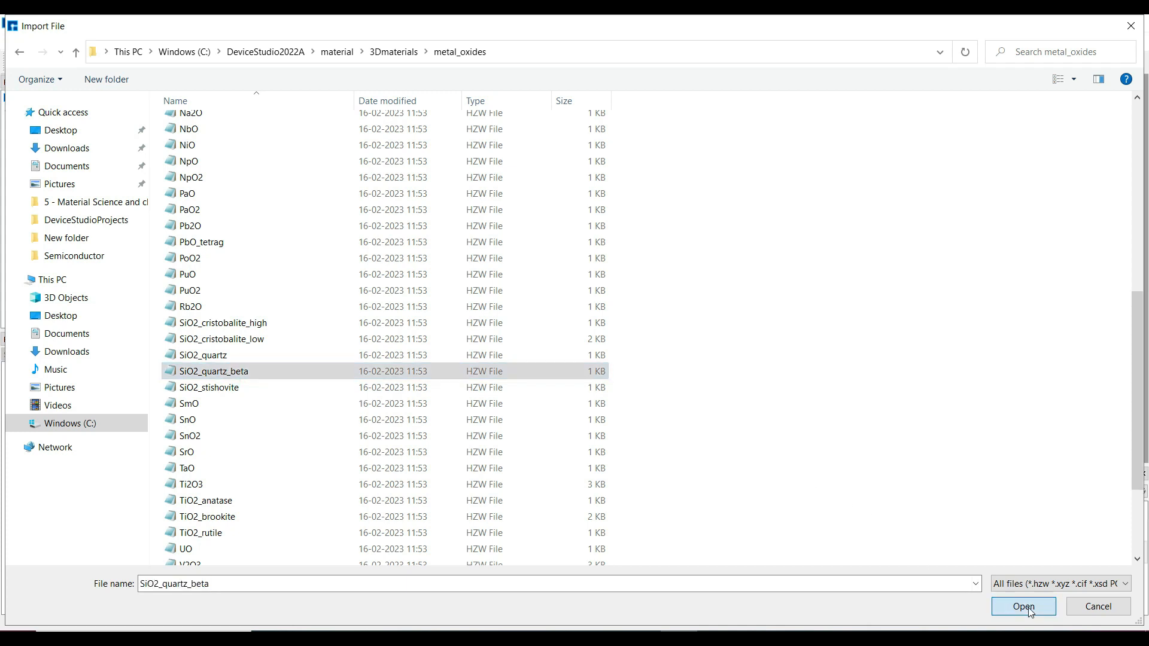
- Generate the Nanodcal SCF calculation input file for the SiO2_quartz_beta crystal with the default settings
click(131, 40)
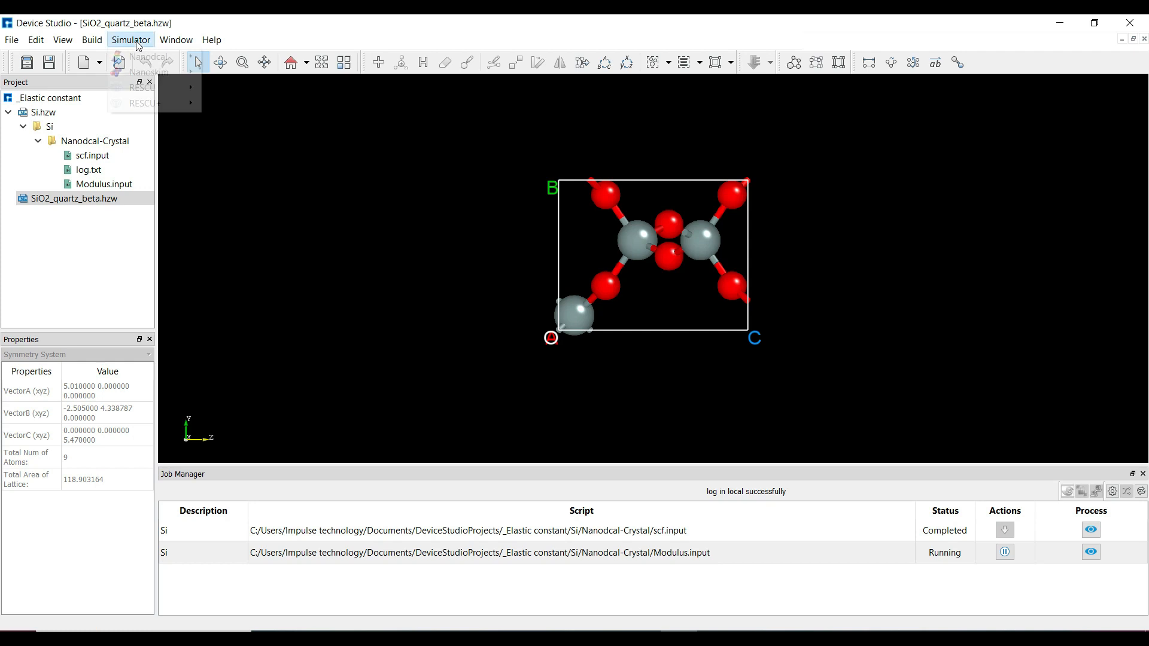
mouse_move(152, 62)
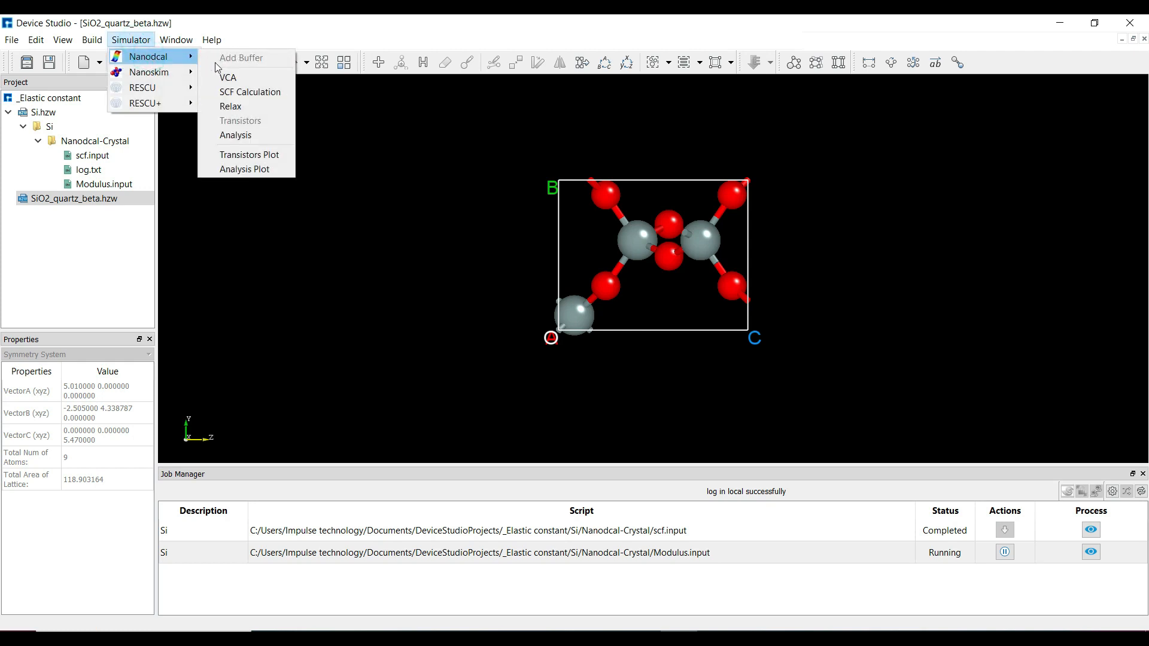
click(236, 92)
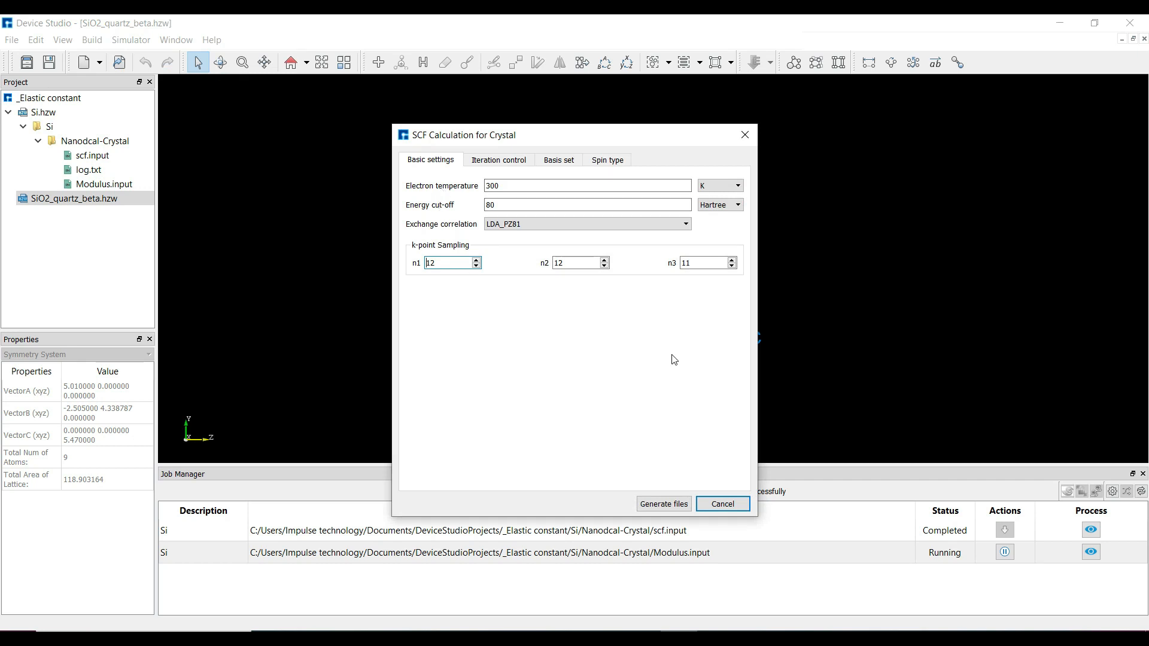
click(659, 506)
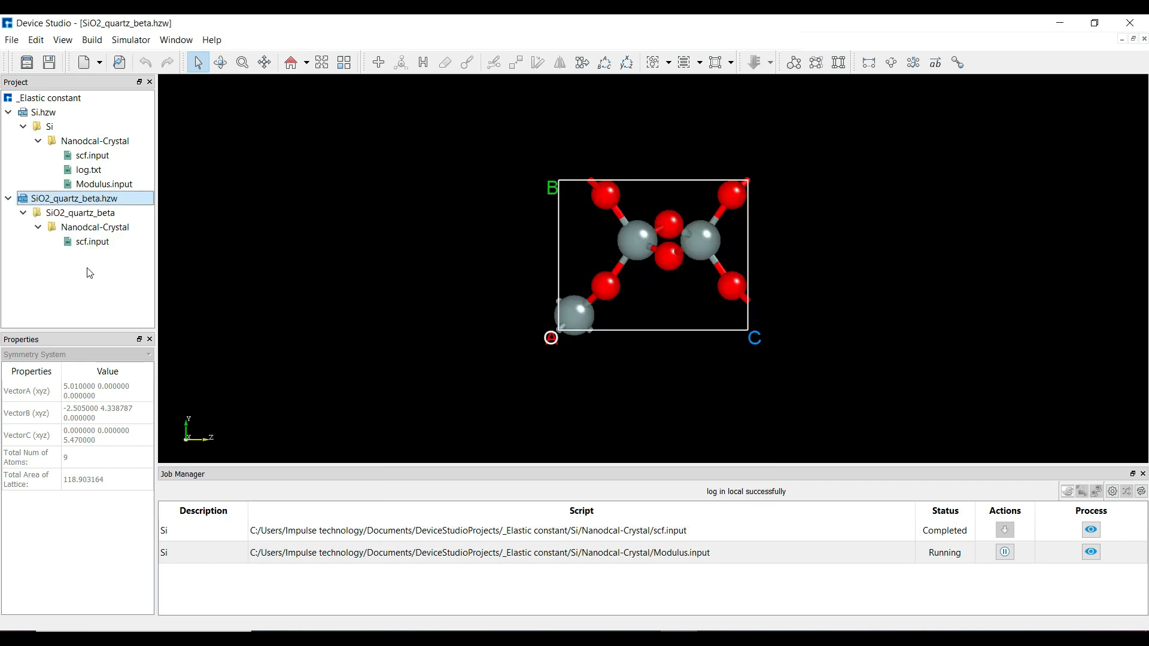
- Review the contents of the SiO2_quartz_beta scf.input file, then close it and run its calculation
click(87, 246)
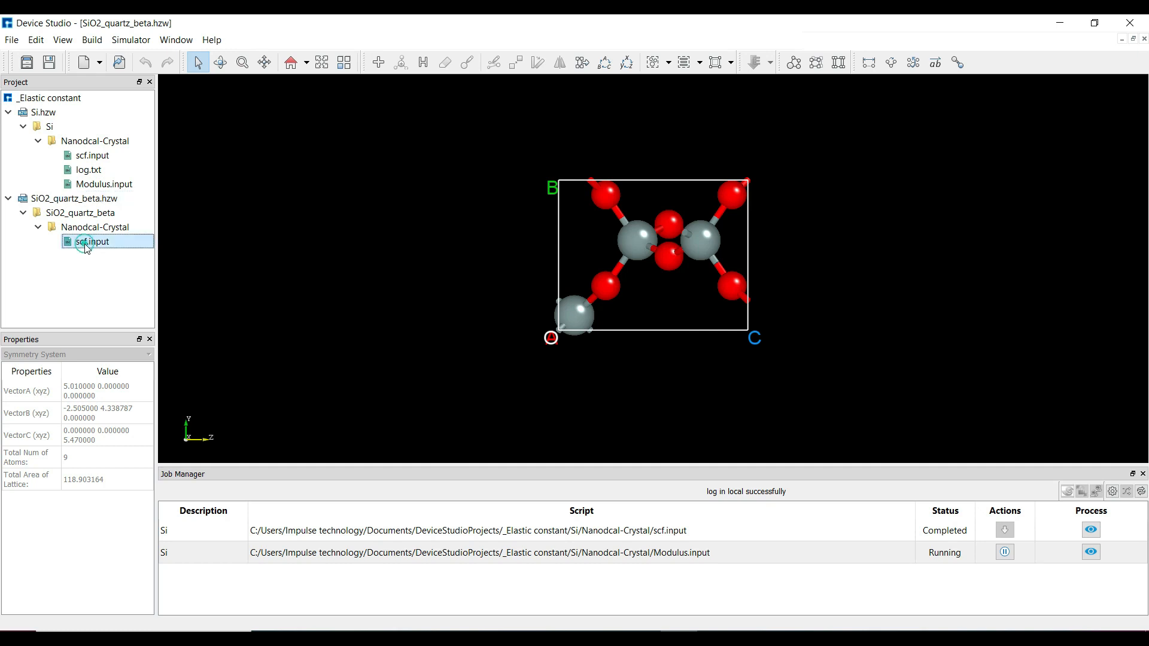
right_click(87, 247)
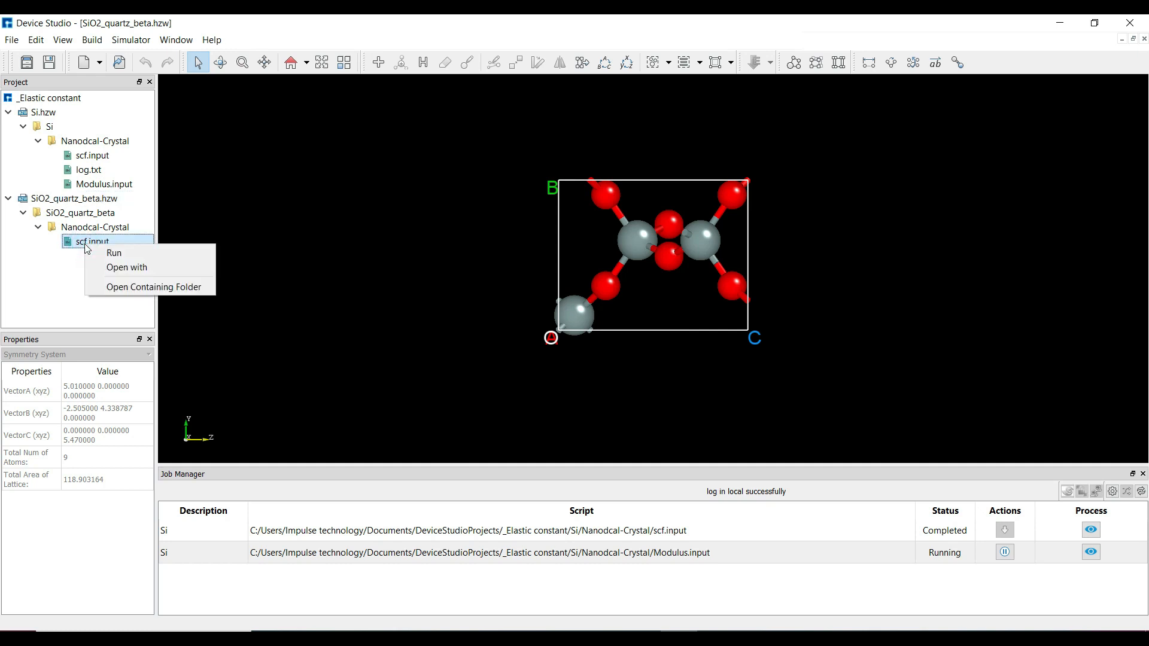
click(130, 275)
drag(777, 252, 777, 358)
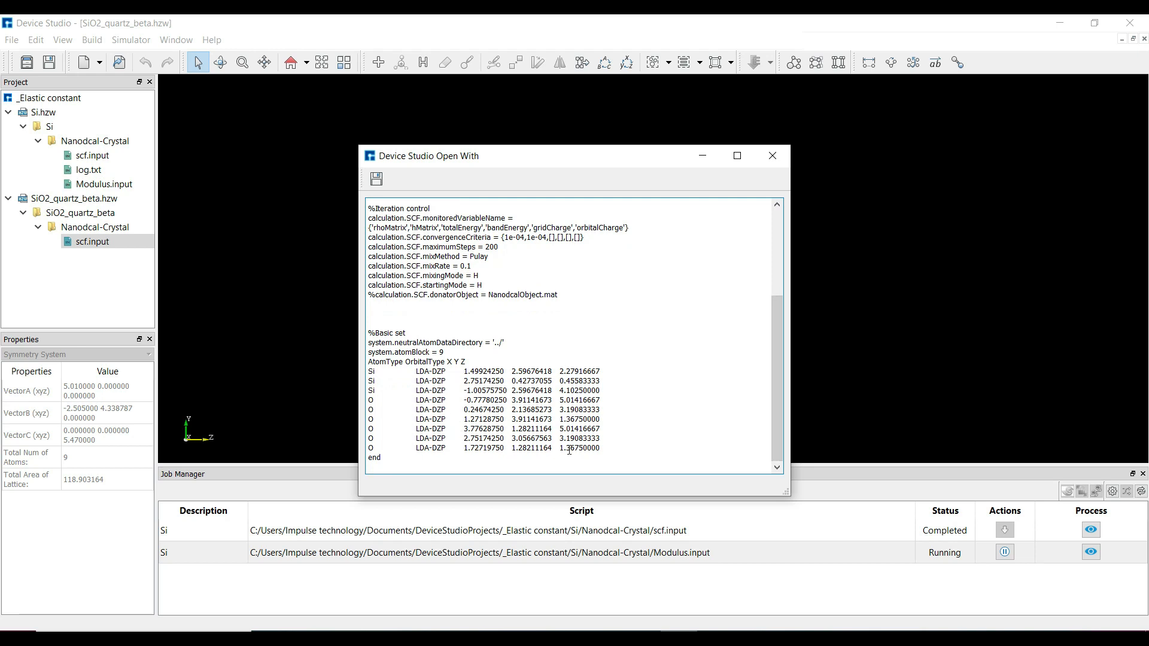
click(772, 156)
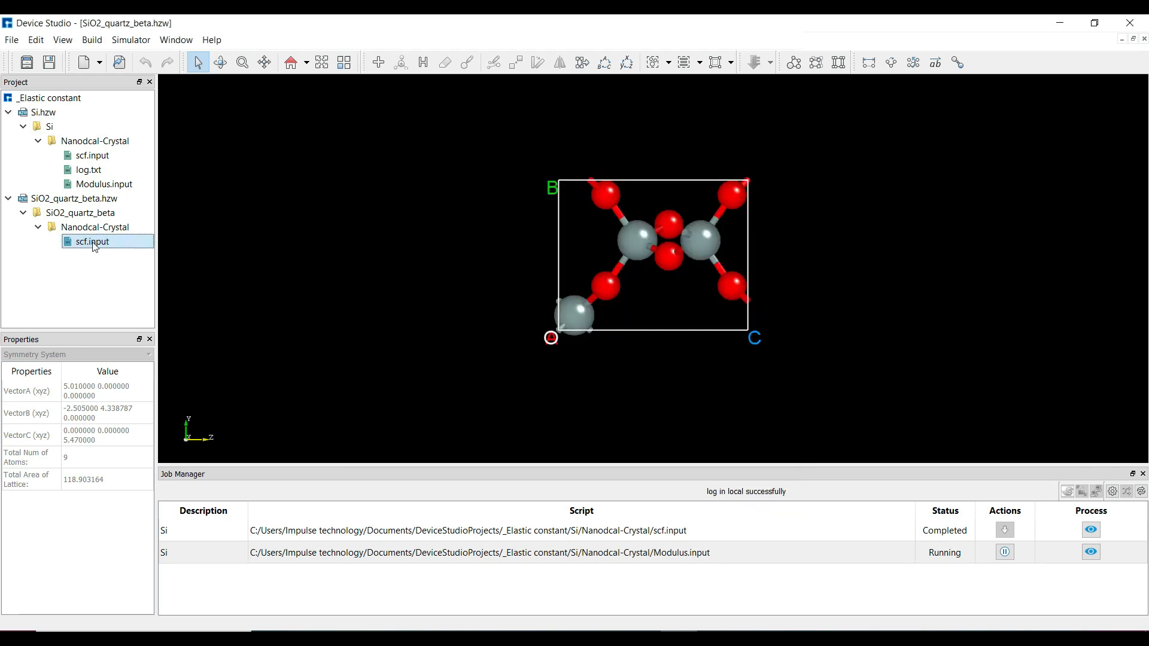
right_click(93, 241)
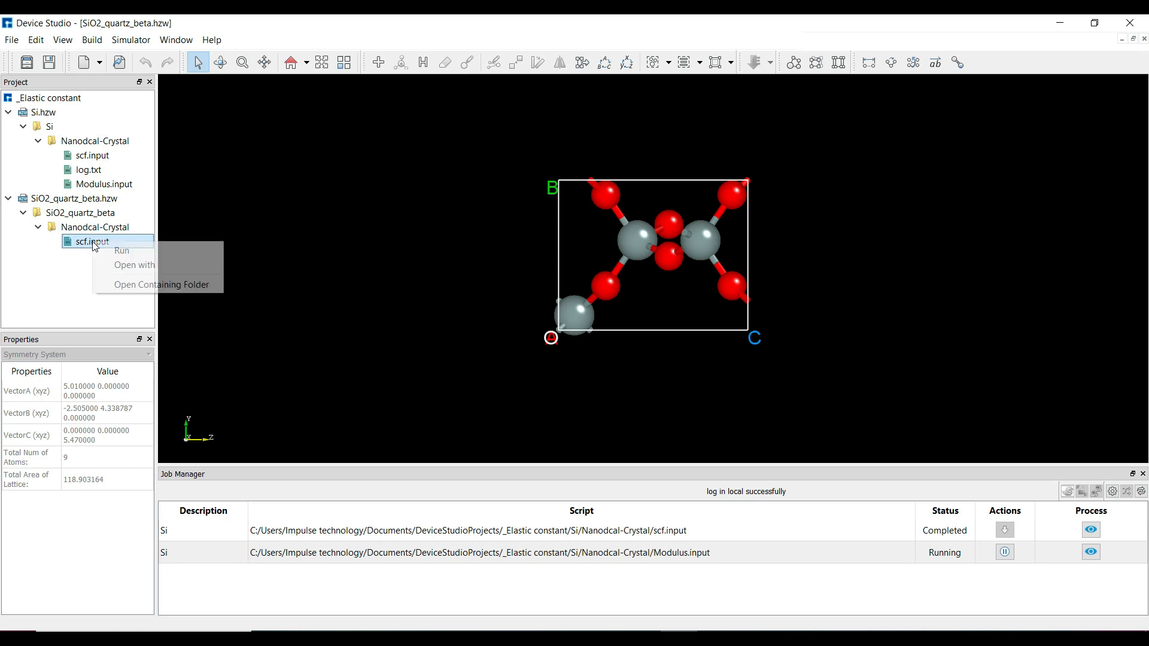
click(120, 247)
- Create a Nanodcal Modulus analysis for SiO2_quartz_beta with VdwInteraction enabled, generate its input file and select Modulus.input
click(131, 40)
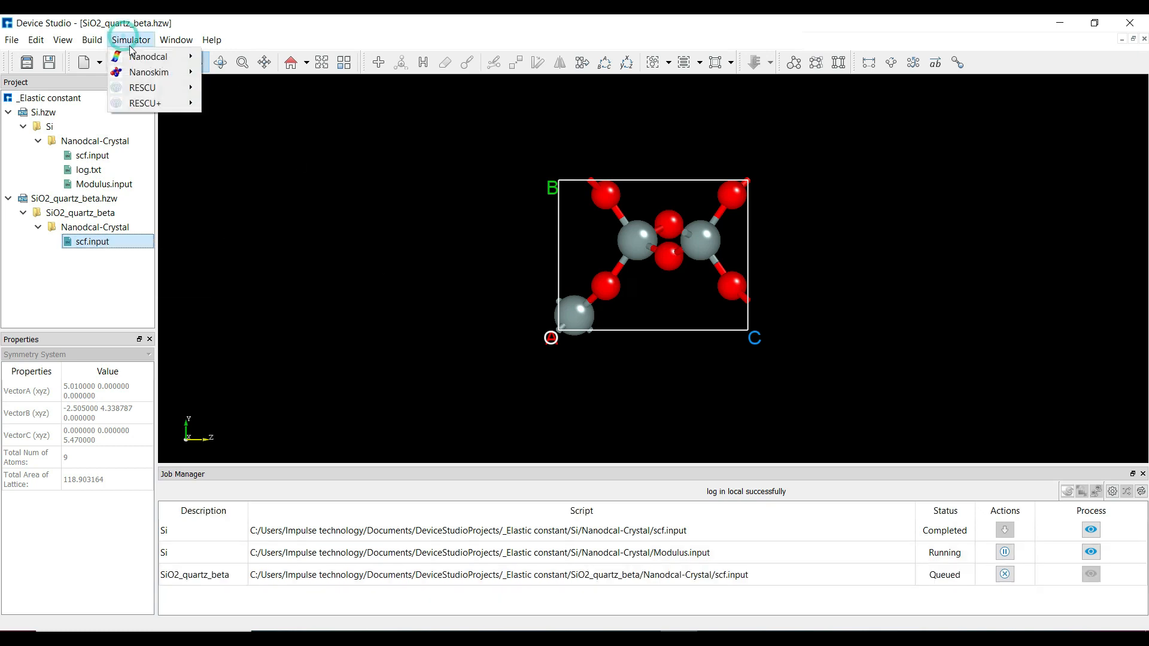
mouse_move(144, 58)
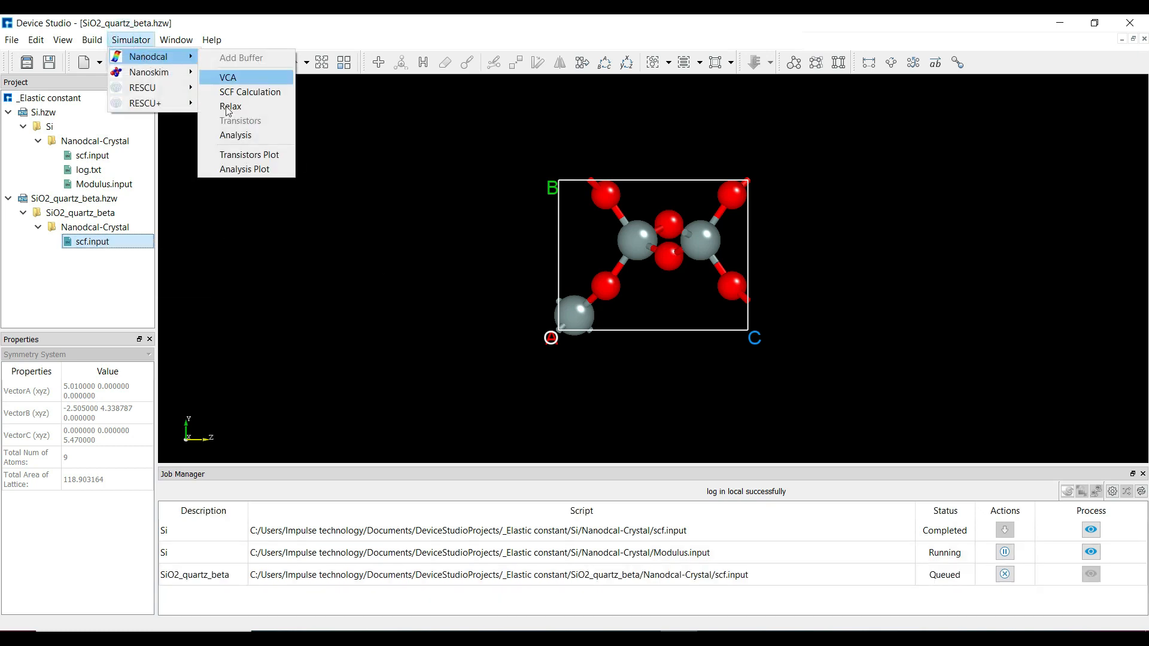
click(233, 135)
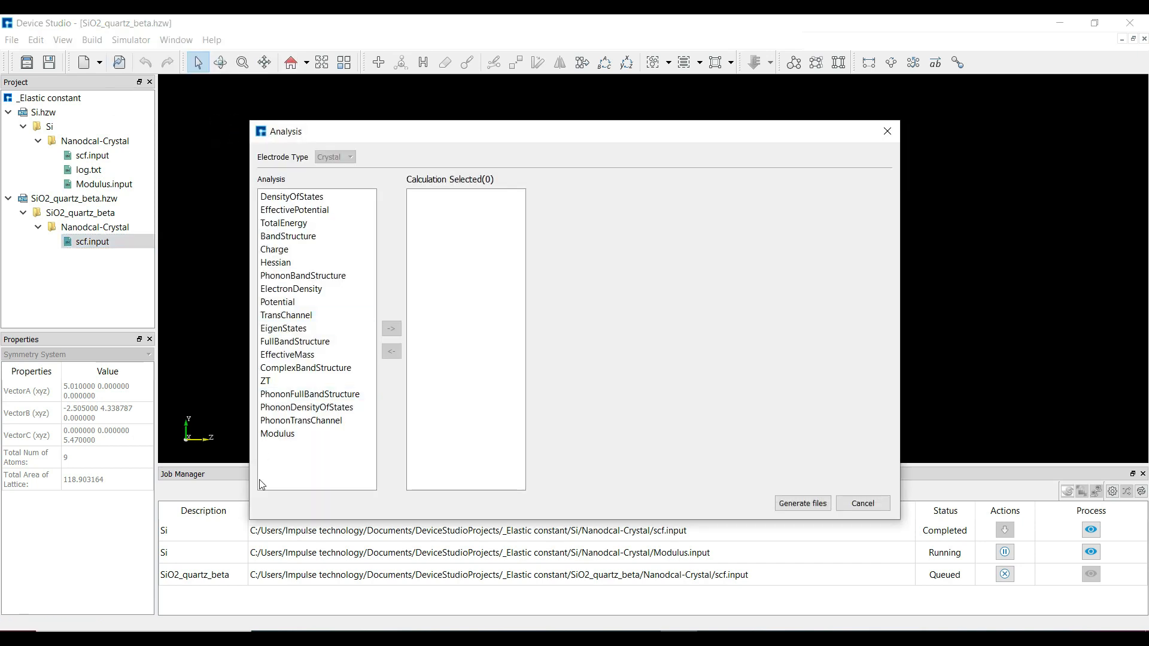
double_click(280, 436)
click(552, 254)
click(799, 505)
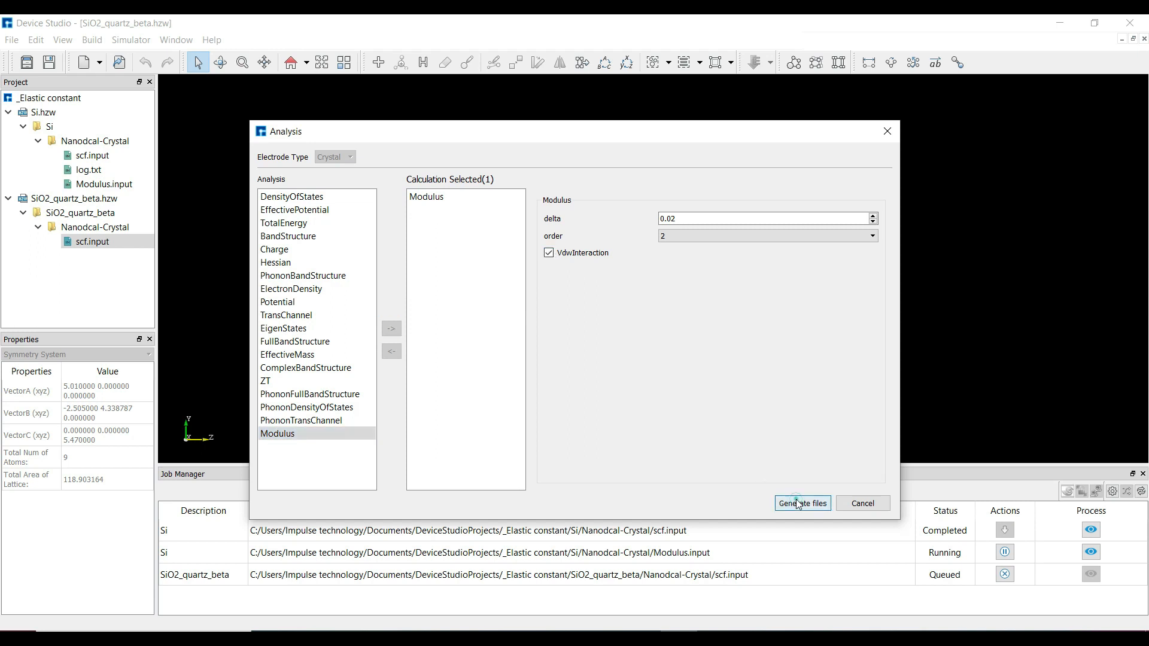
click(104, 257)
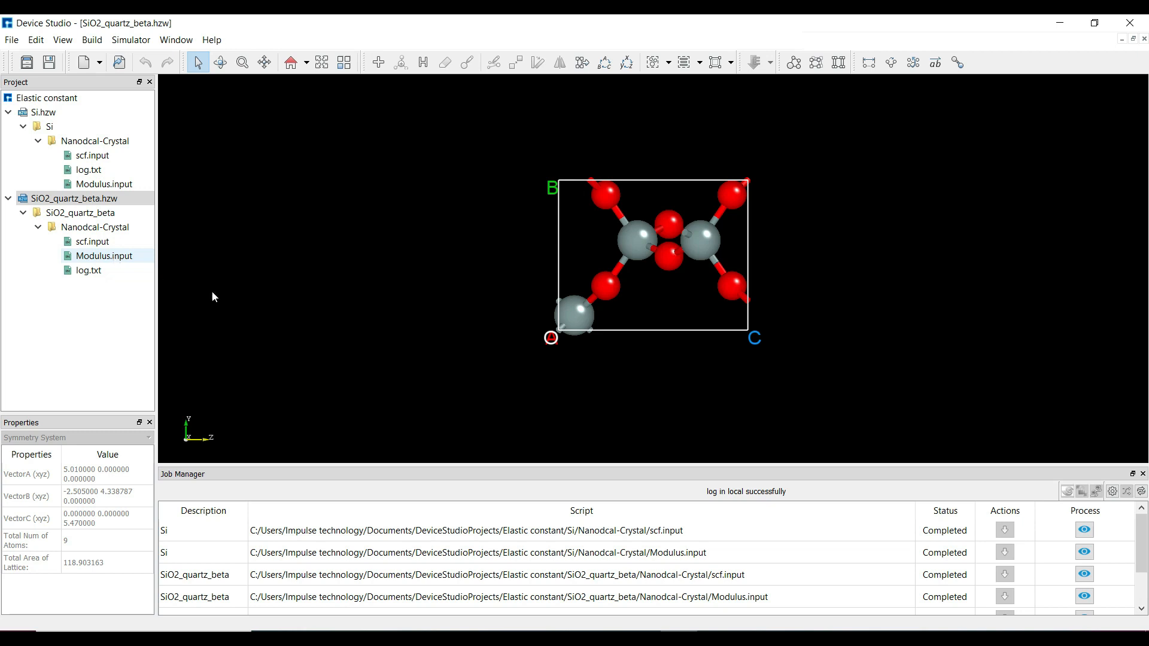
- Switch to MATLAB and set the current folder to the Elastic constant project in DeviceStudioProjects
click(482, 632)
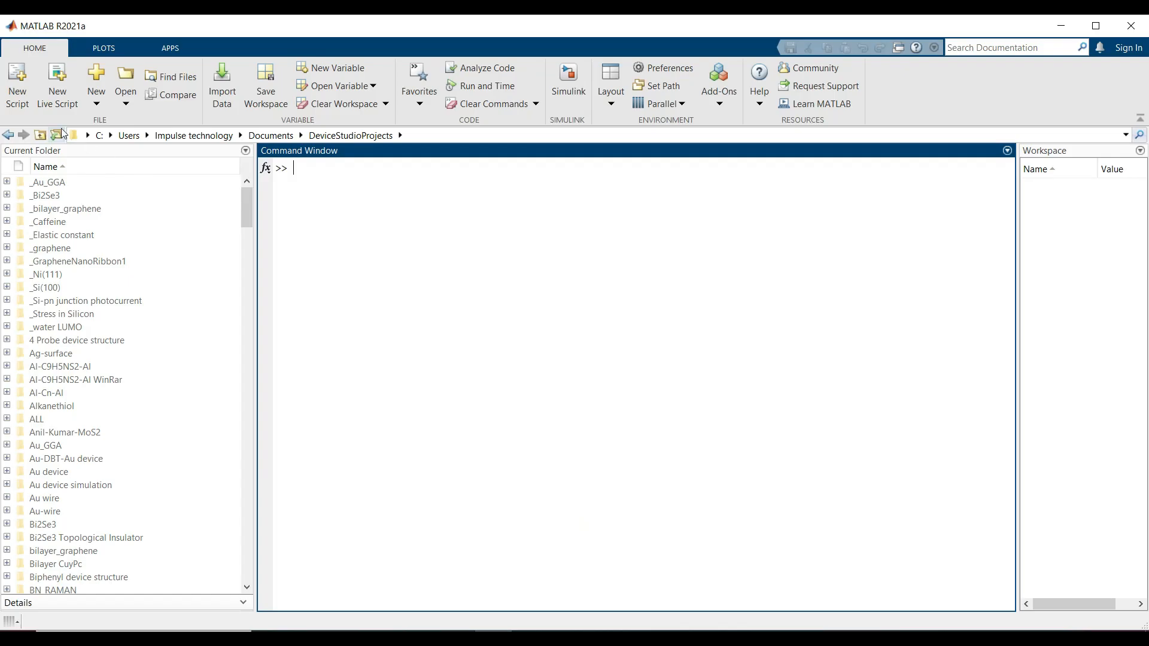
click(57, 134)
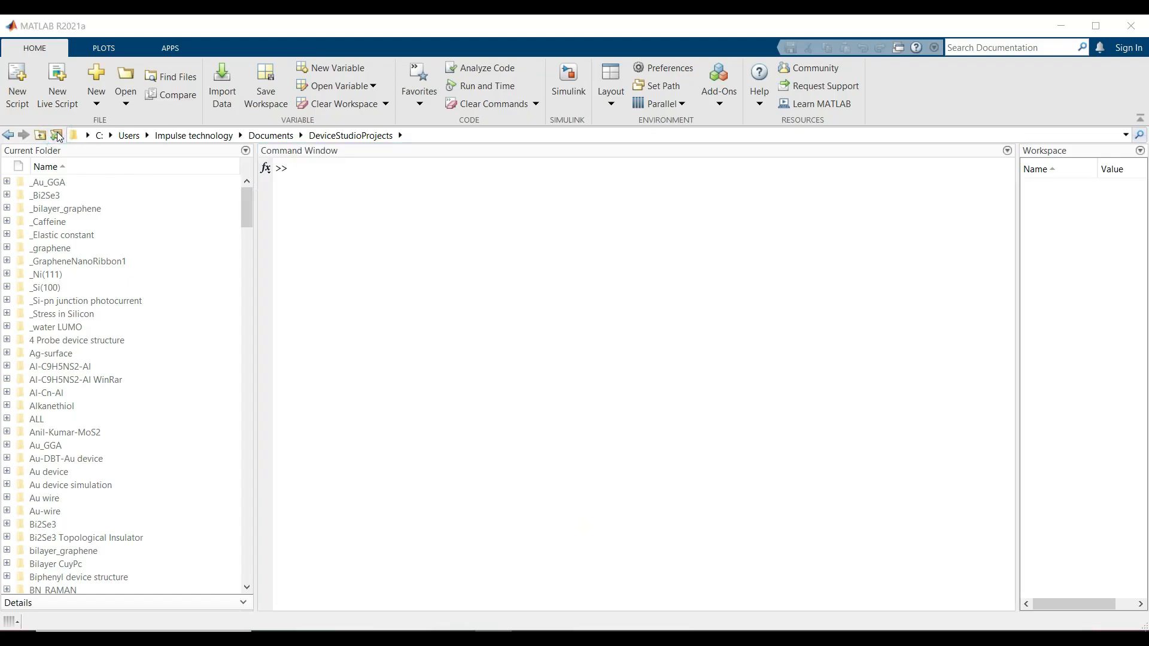
click(235, 241)
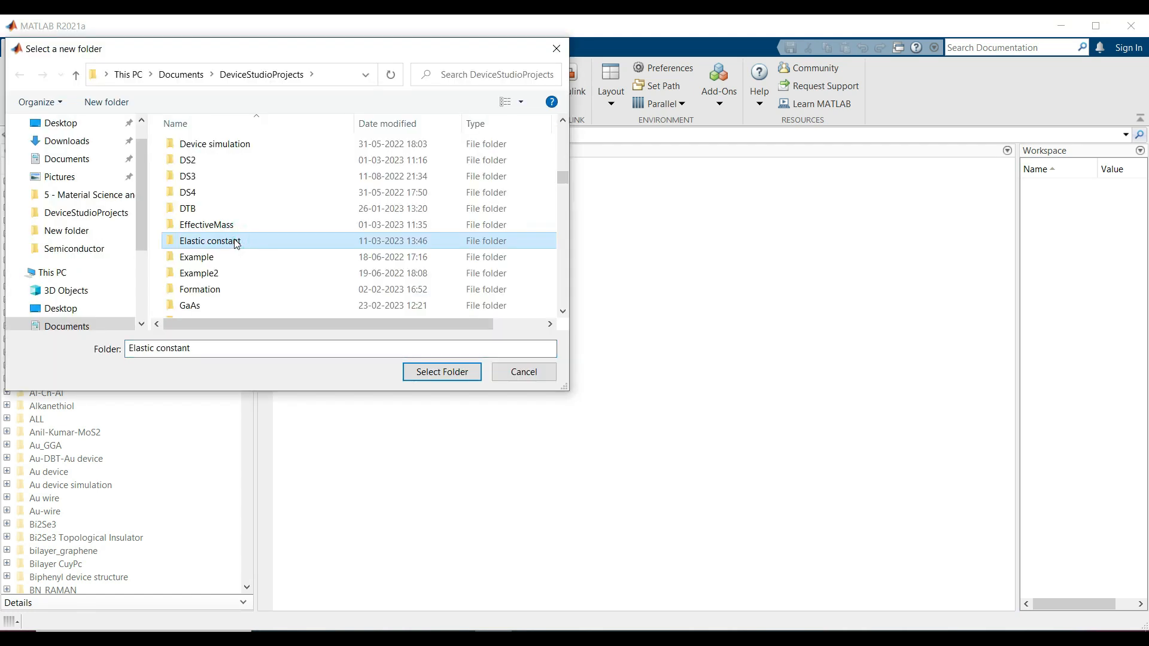
click(426, 371)
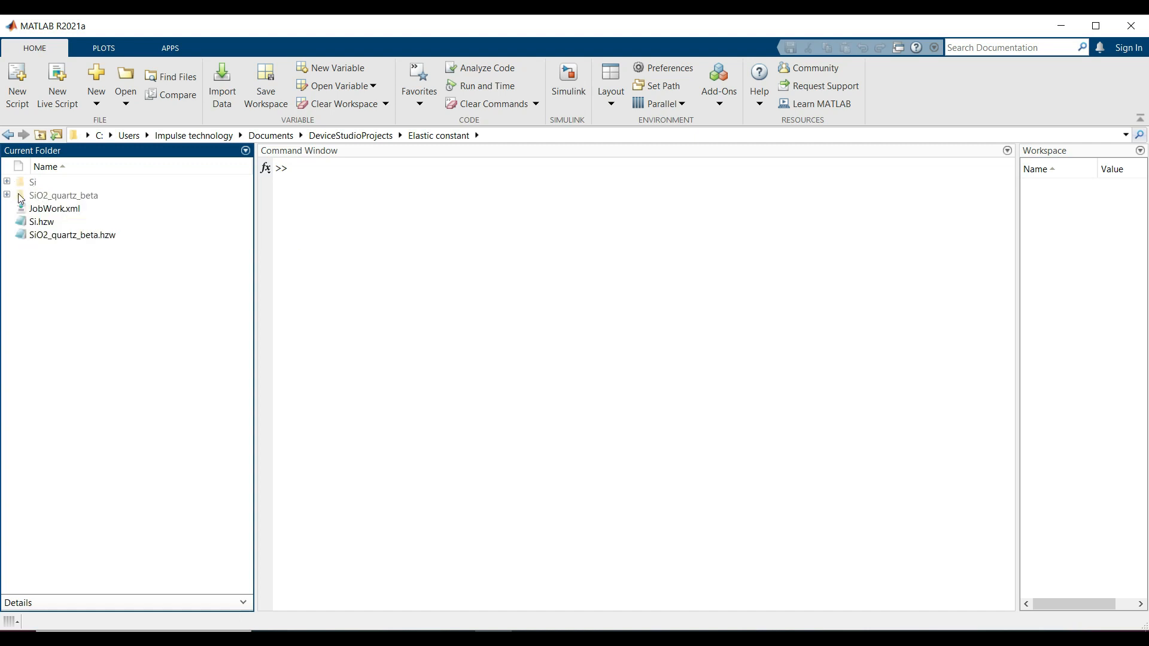
- Load ElasticModulus.mat from the Si project's Nanodcal-Crystal folder and display the data structure in the Command Window
click(8, 181)
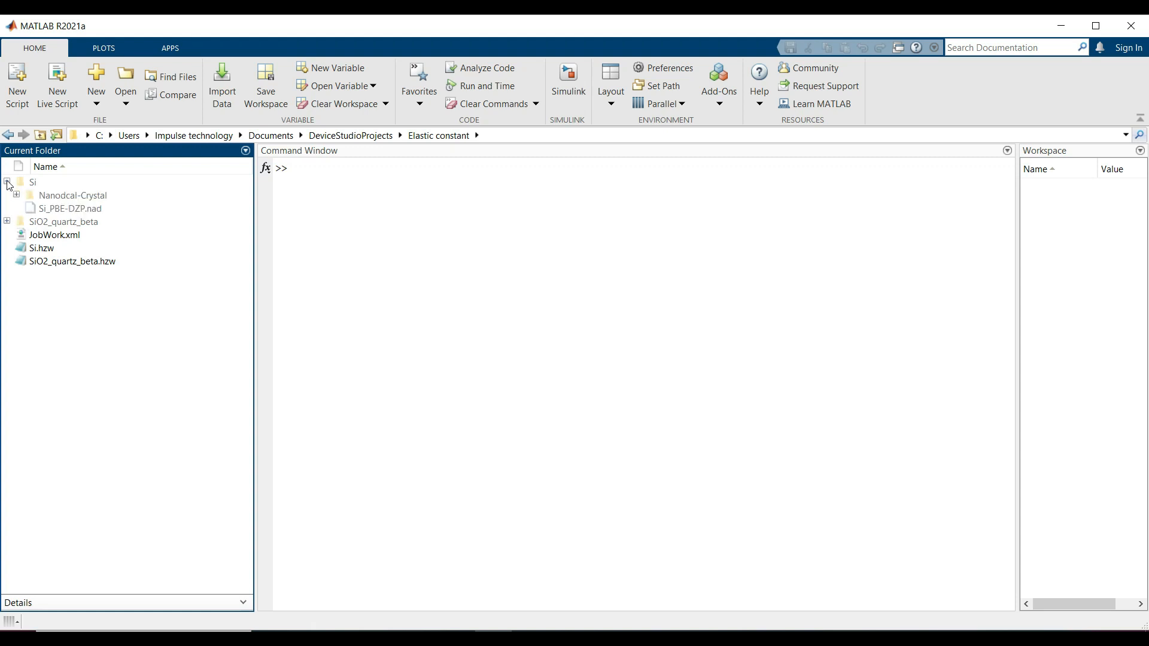
click(17, 195)
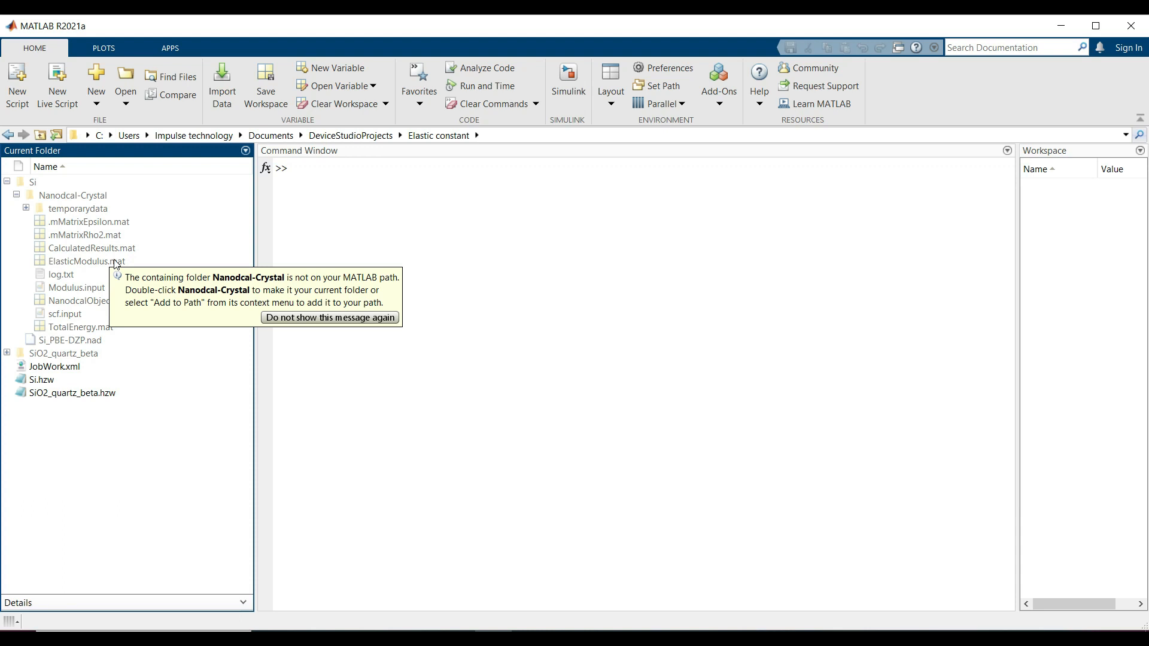
double_click(116, 264)
text(data)
key(Return)
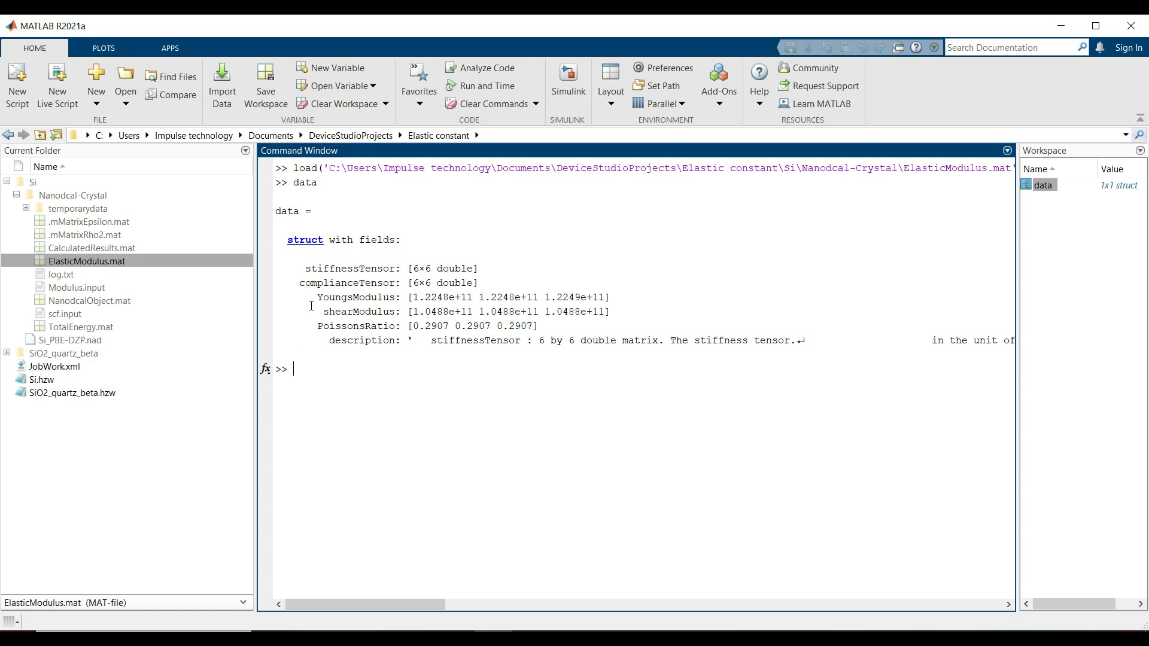
- Display the silicon results for data.YoungsModulus and data.shearModulus in the Command Window
text(data.YoungsModulus)
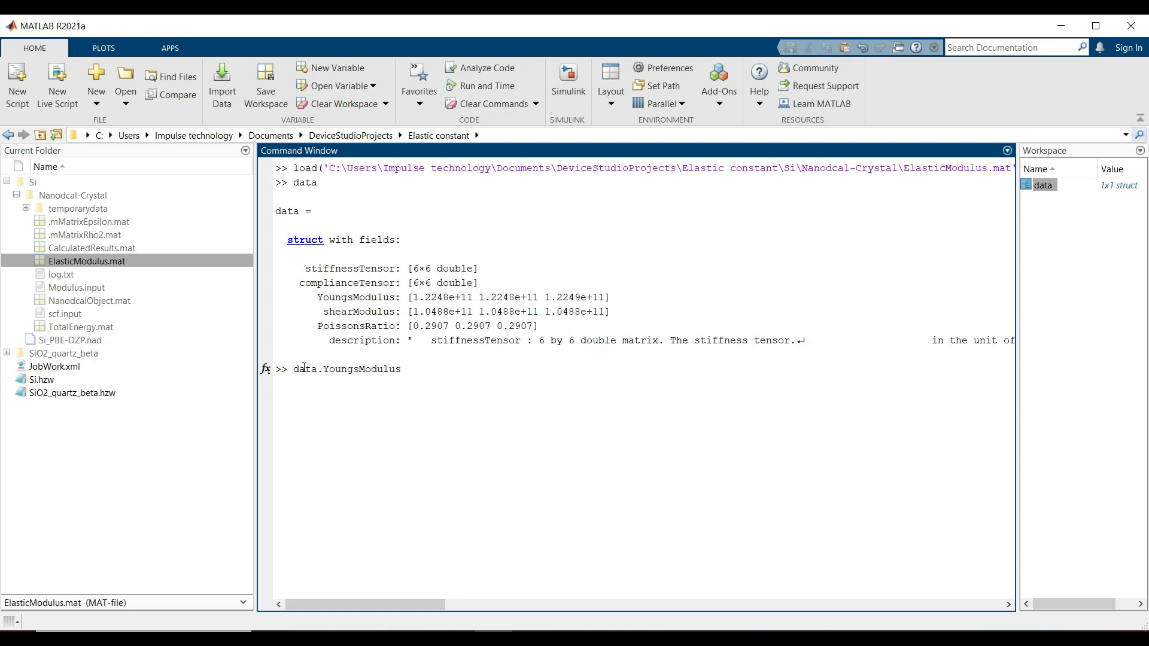
key(Return)
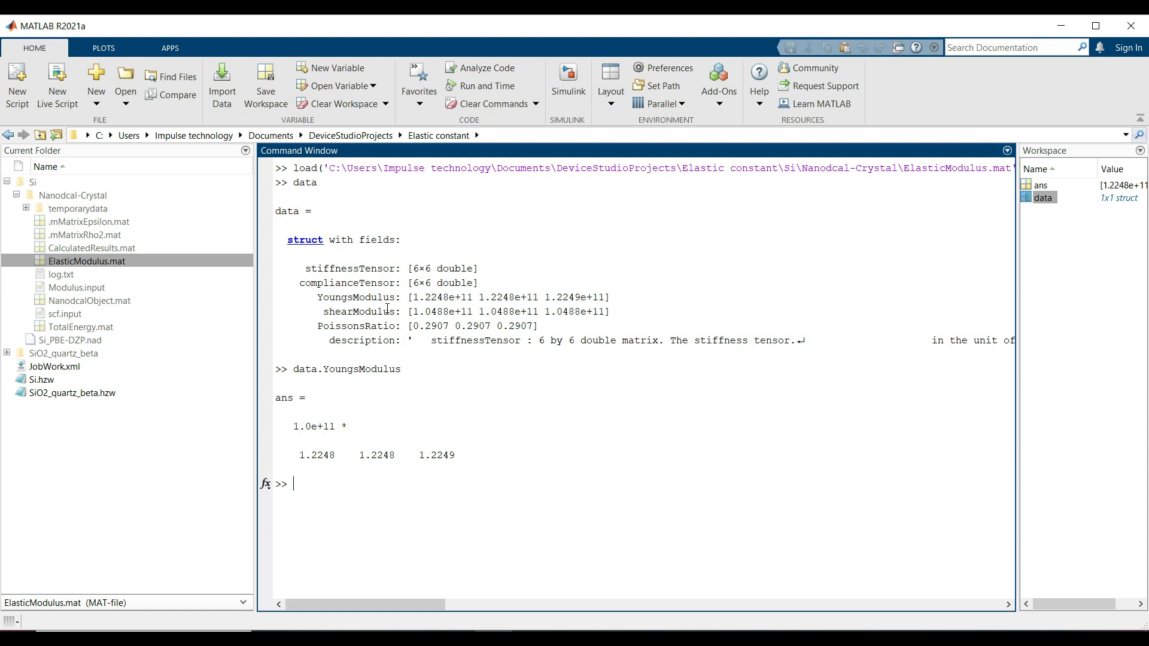
text(data.shearModulus)
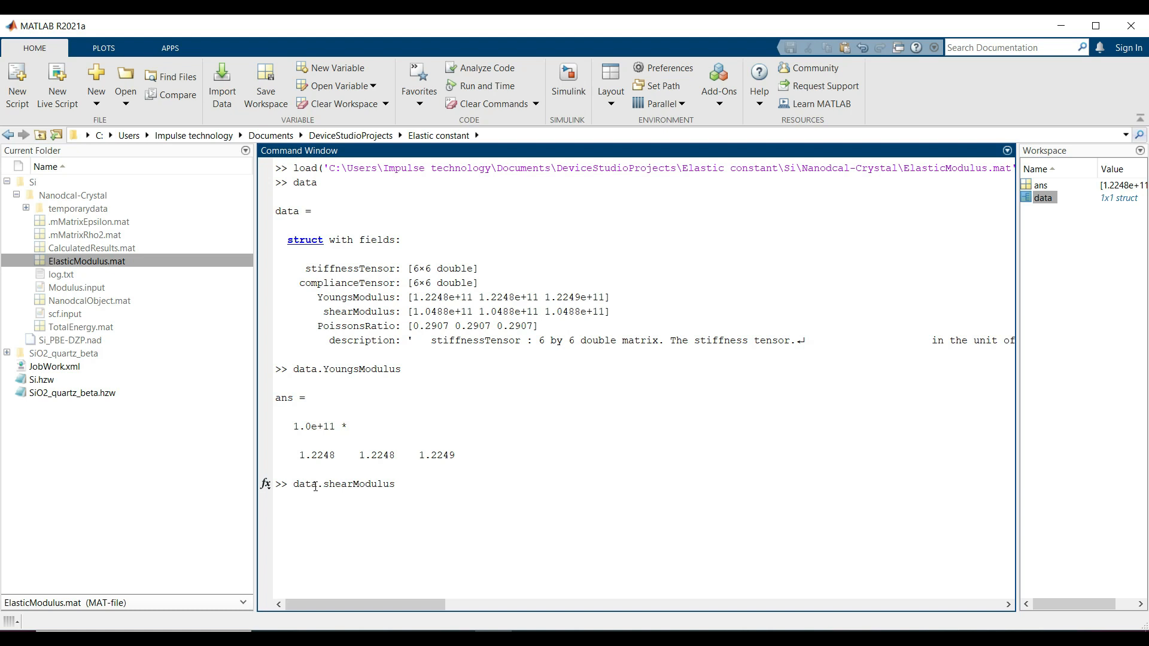
key(Return)
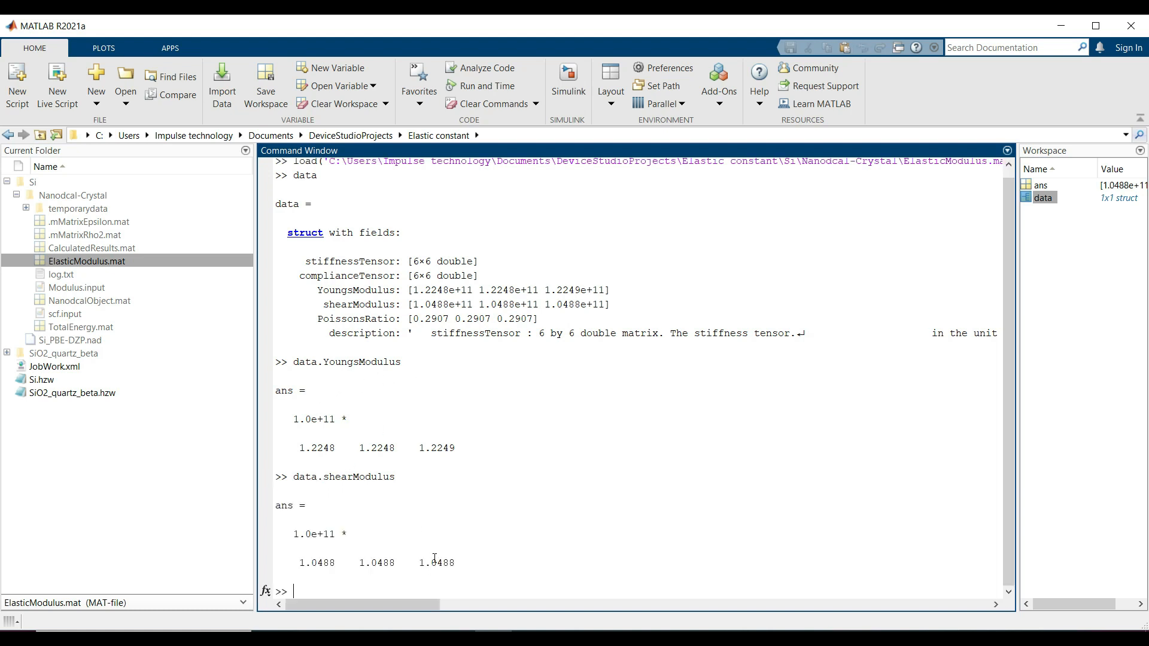
- Load ElasticModulus.mat from the SiO2_quartz_beta project's Nanodcal-Crystal folder into the workspace
click(7, 353)
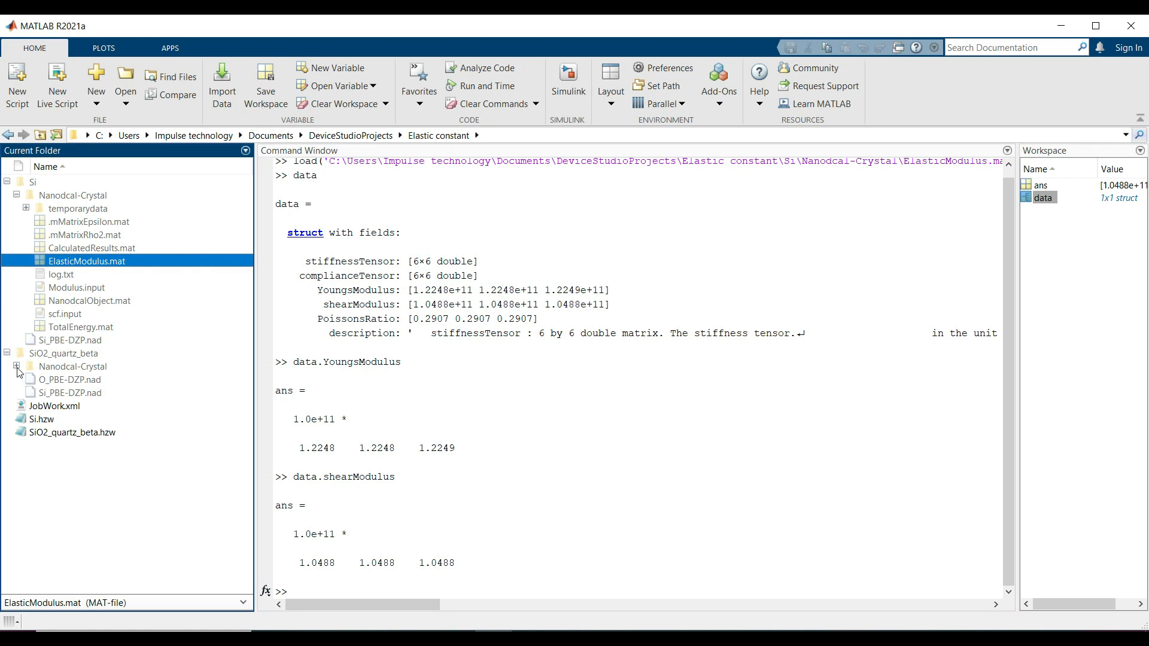
click(16, 366)
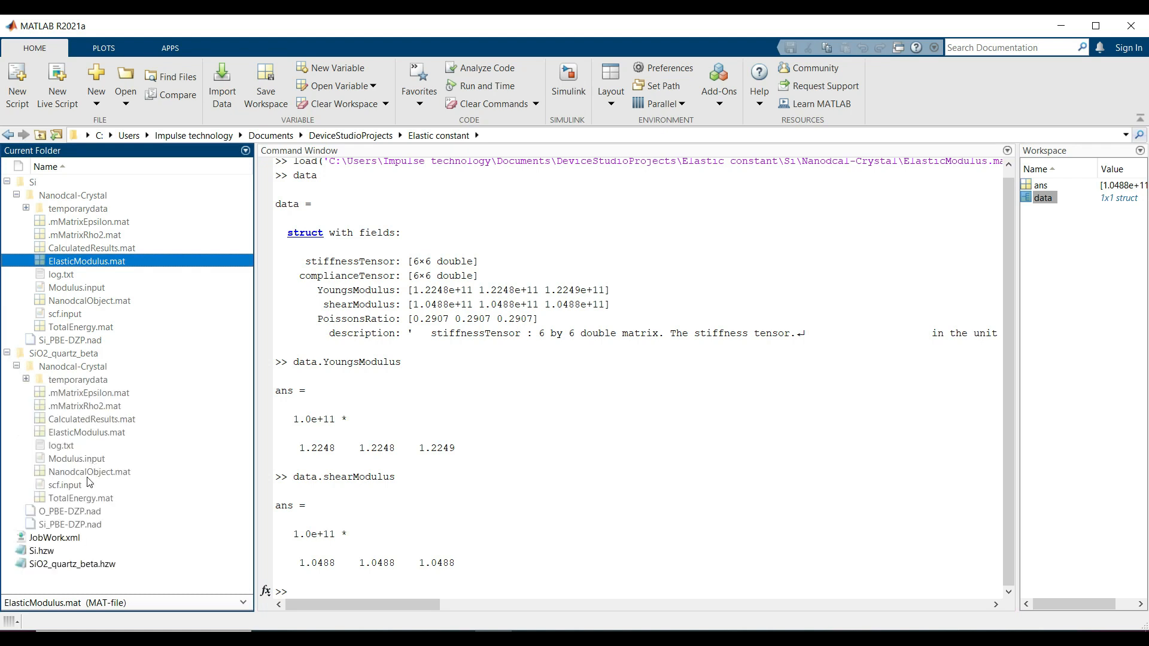
click(103, 433)
double_click(101, 433)
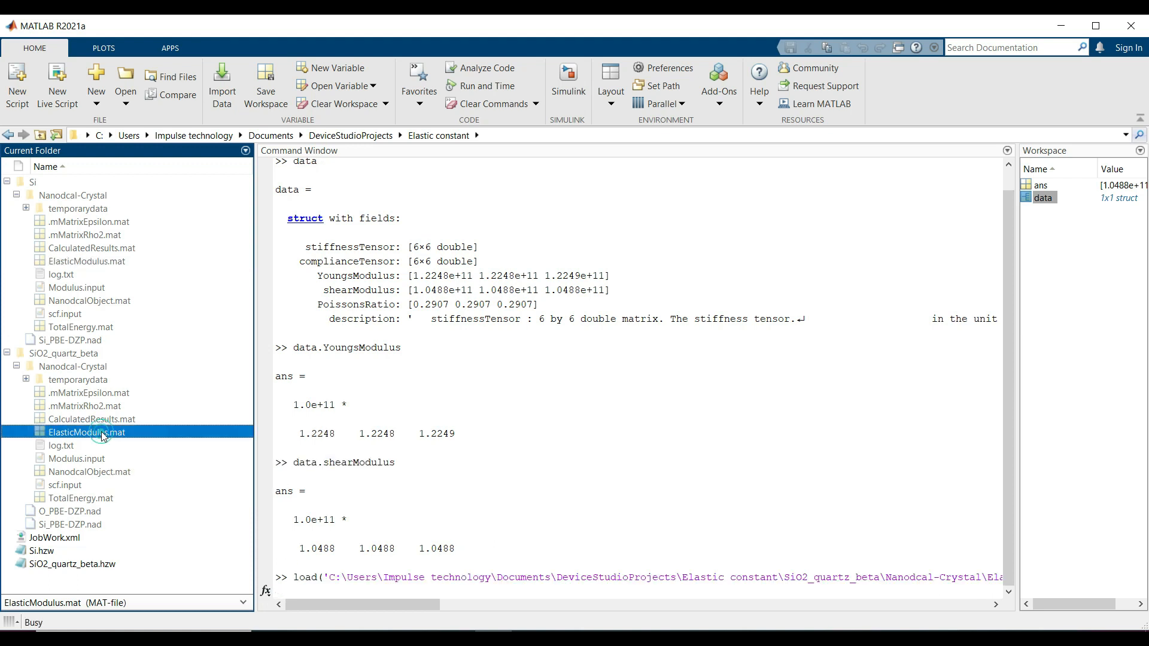
- Display the loaded SiO2 beta quartz data structure in the Command Window
click(307, 588)
text(data)
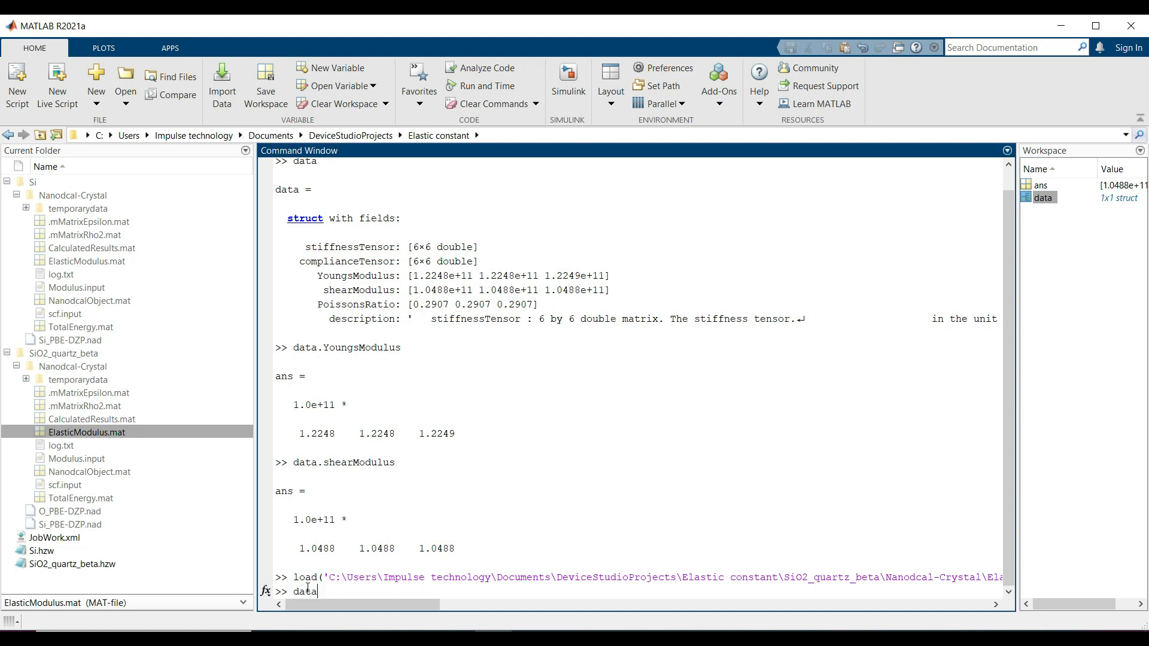
key(Return)
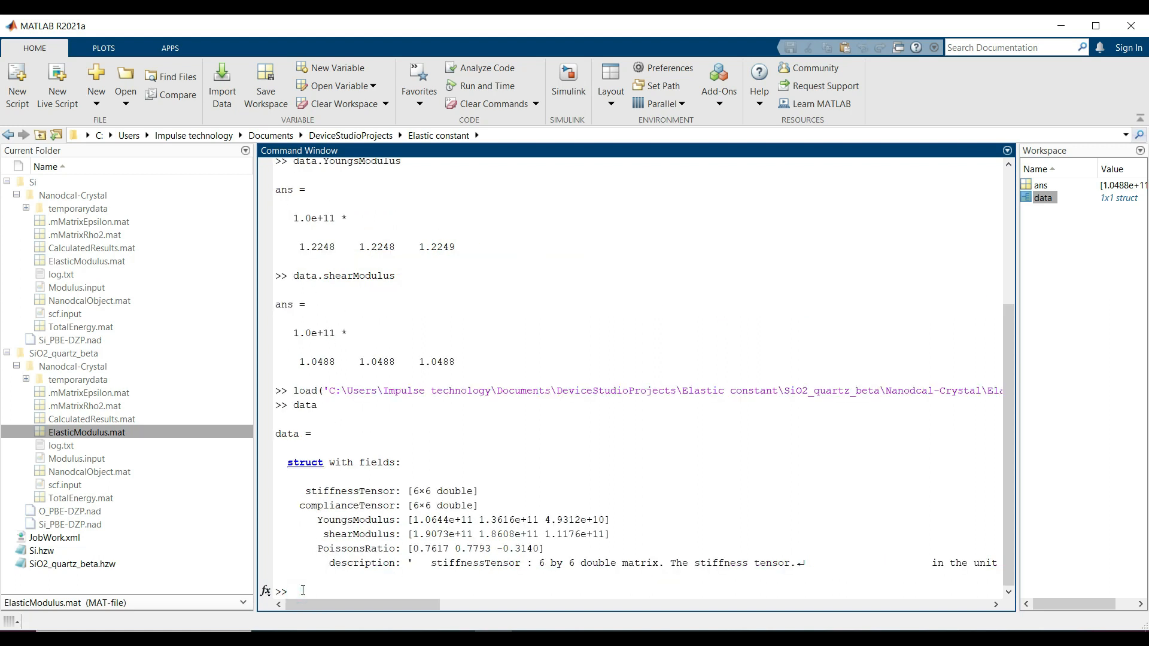
- Display the SiO2 beta quartz results for data.YoungsModulus and data.shearModulus in the Command Window
text(data.YoungsModulus)
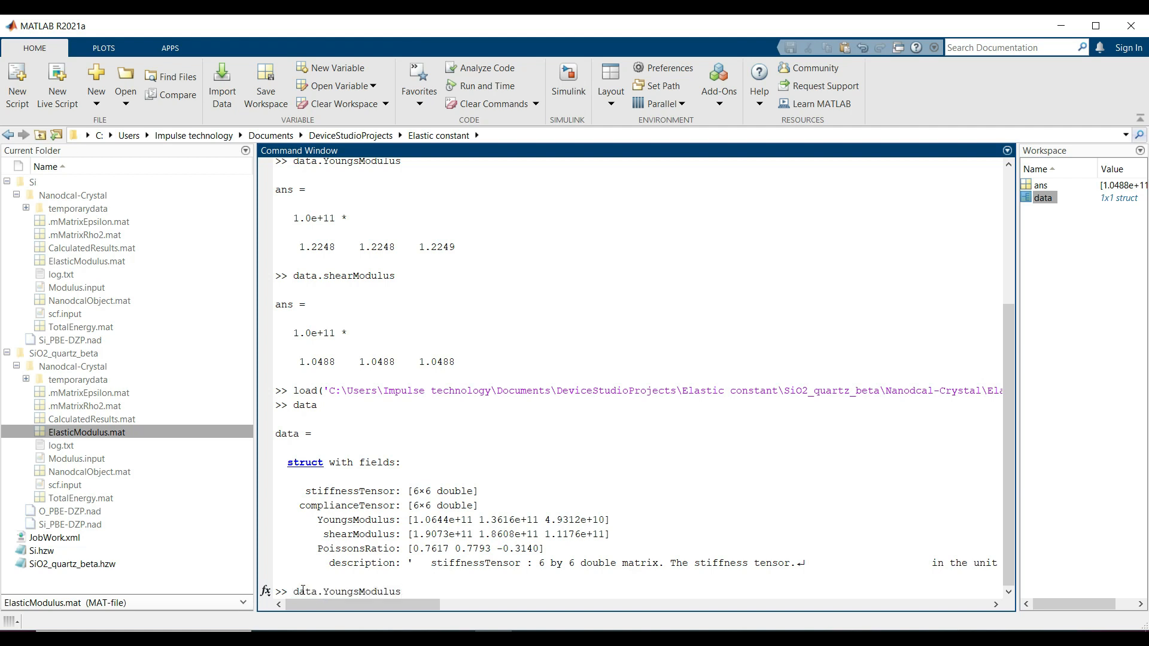
key(Return)
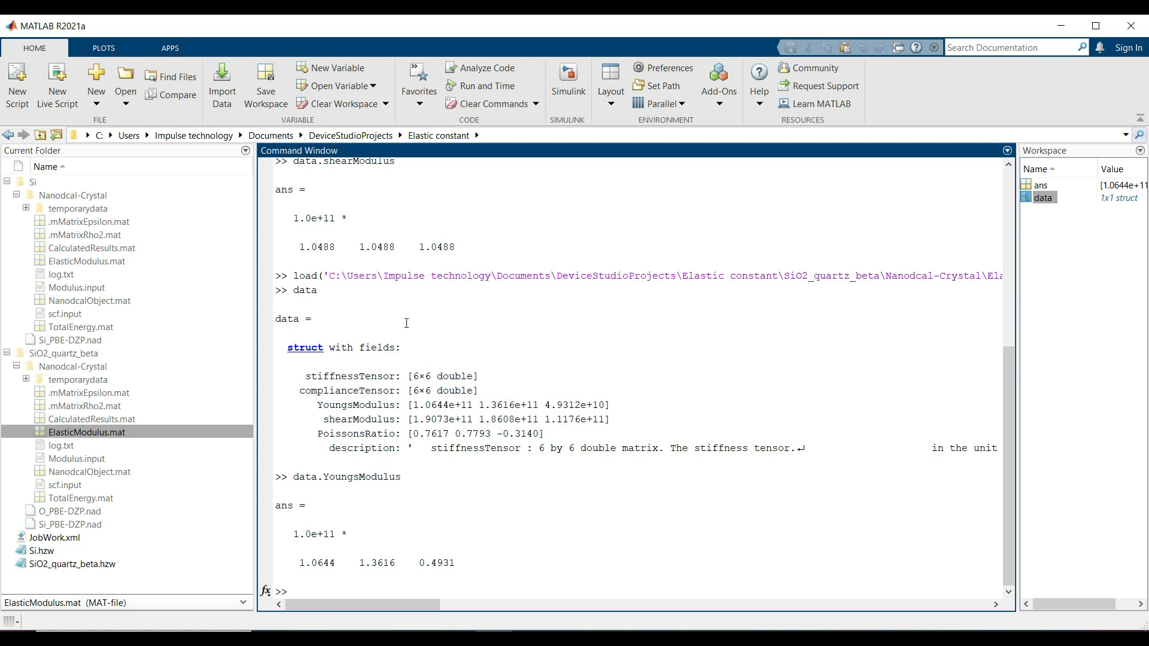
click(306, 587)
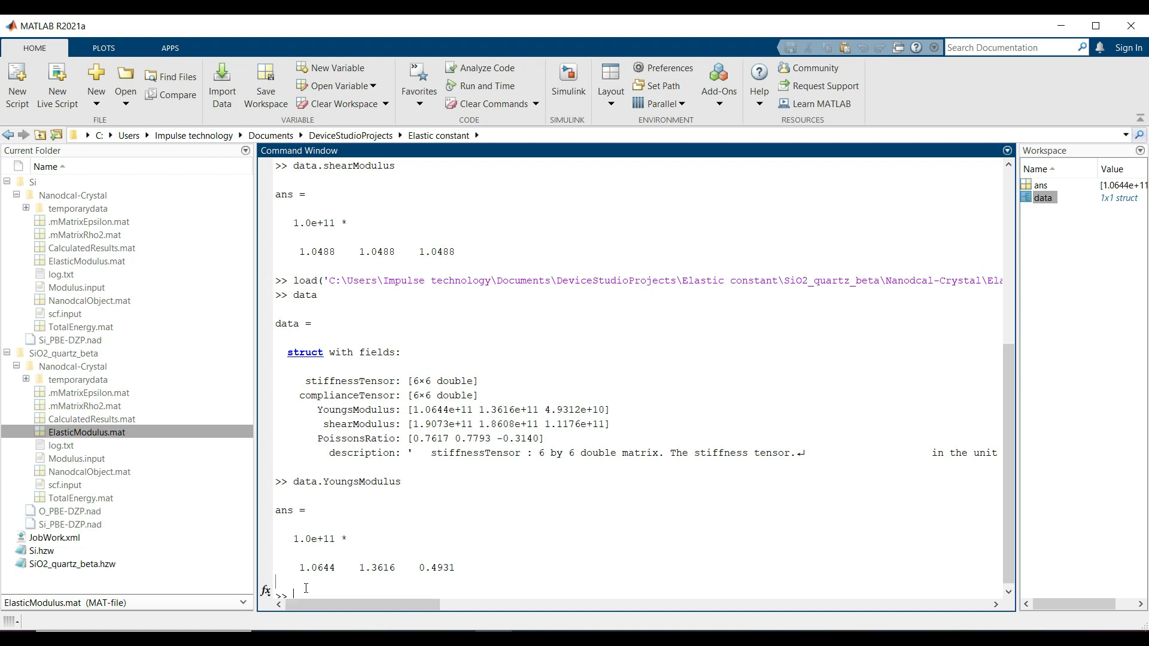
text(data.shearModulus)
key(Return)
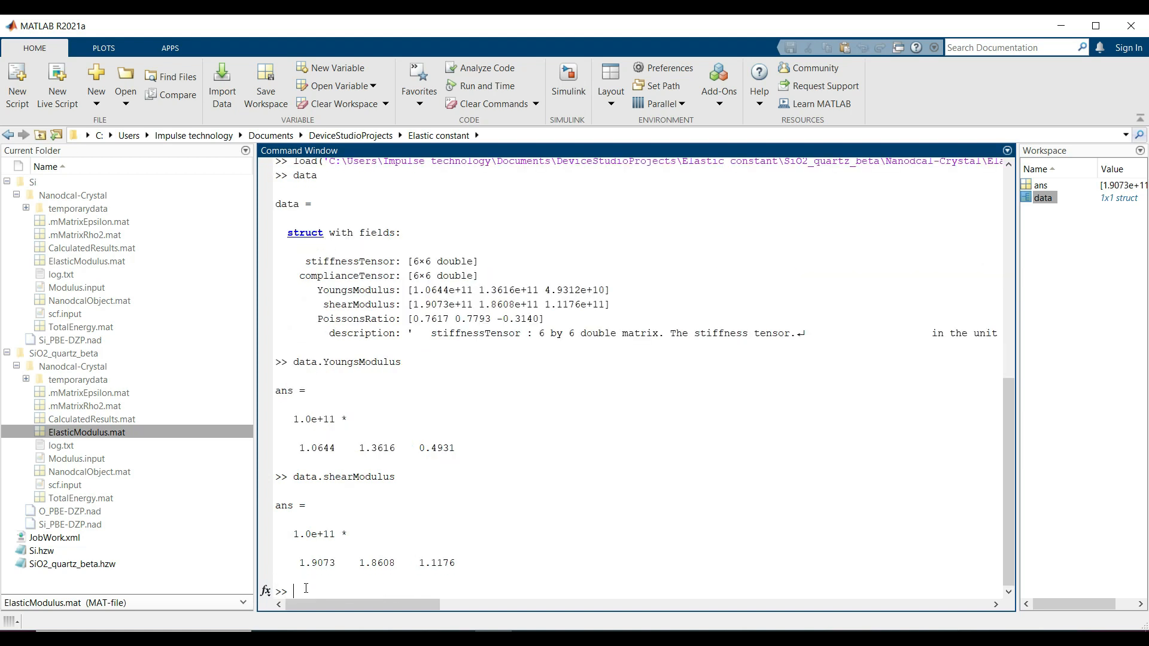